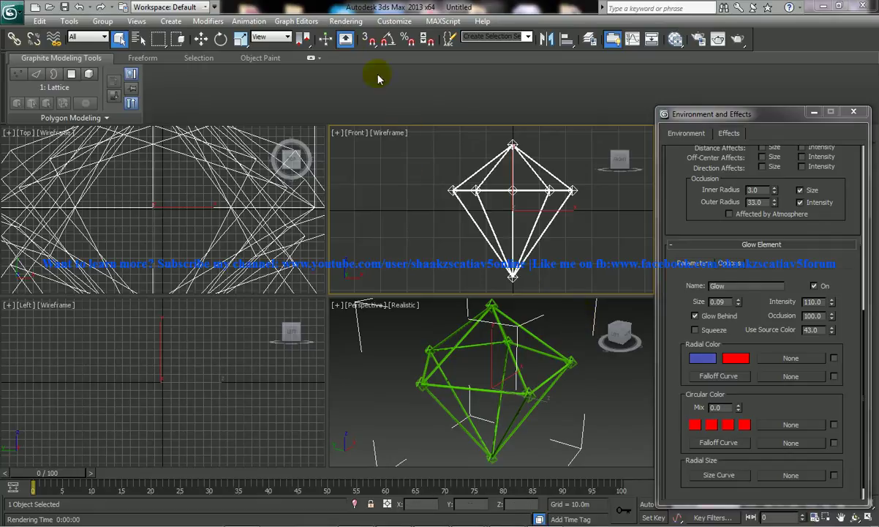
Render the Front view, then close the render window and Environment and Effects.
{"action": "left_click", "coordinate": [346, 22]}
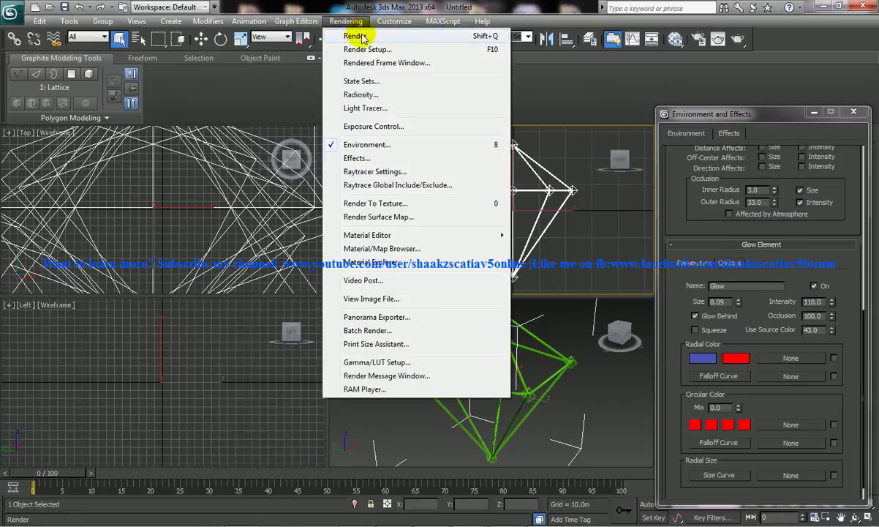
{"action": "left_click", "coordinate": [357, 36]}
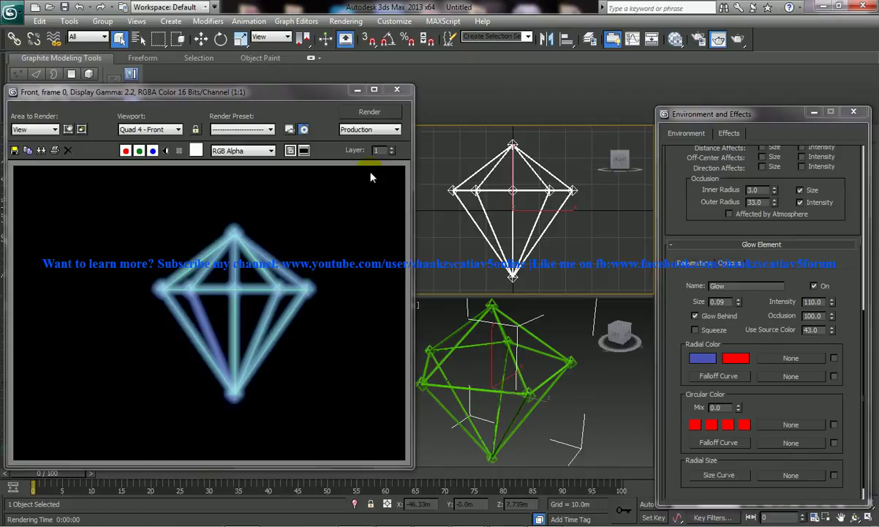
{"action": "left_click", "coordinate": [396, 89]}
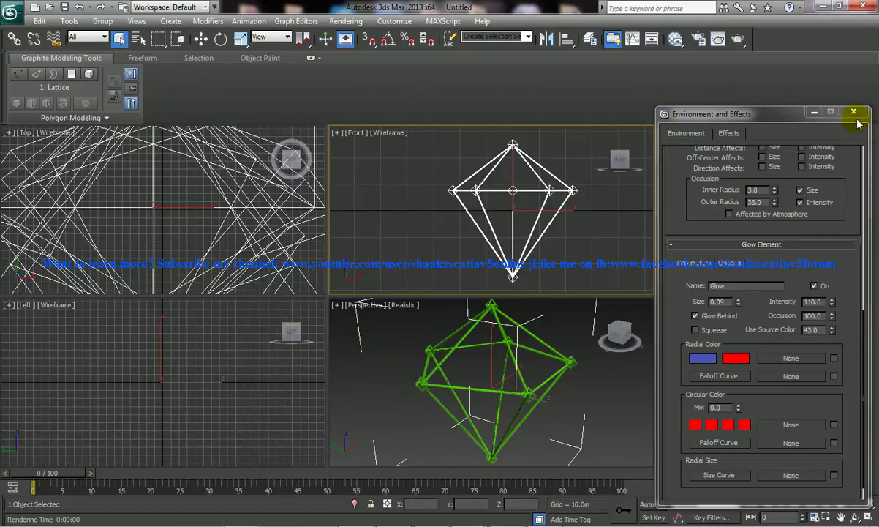
{"action": "left_click", "coordinate": [853, 112]}
Render the scene again, close that render, and render the Perspective view.
{"action": "left_click", "coordinate": [345, 20]}
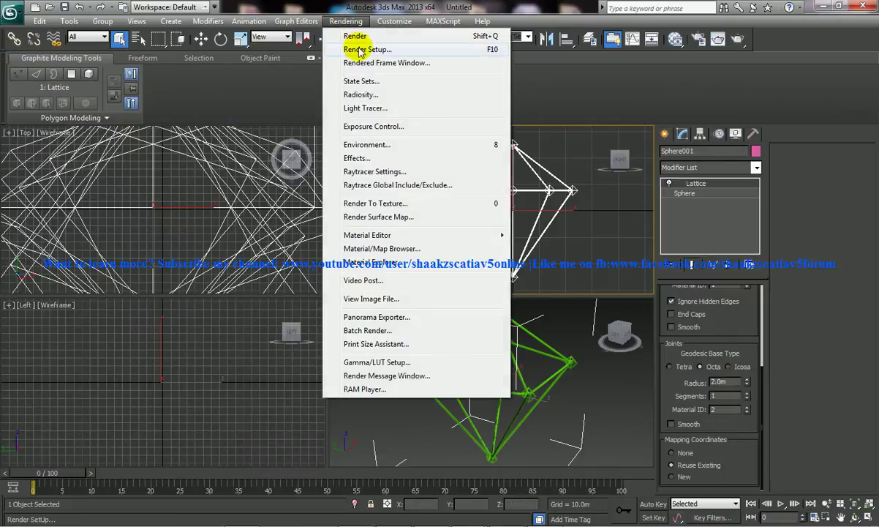
{"action": "left_click", "coordinate": [362, 40]}
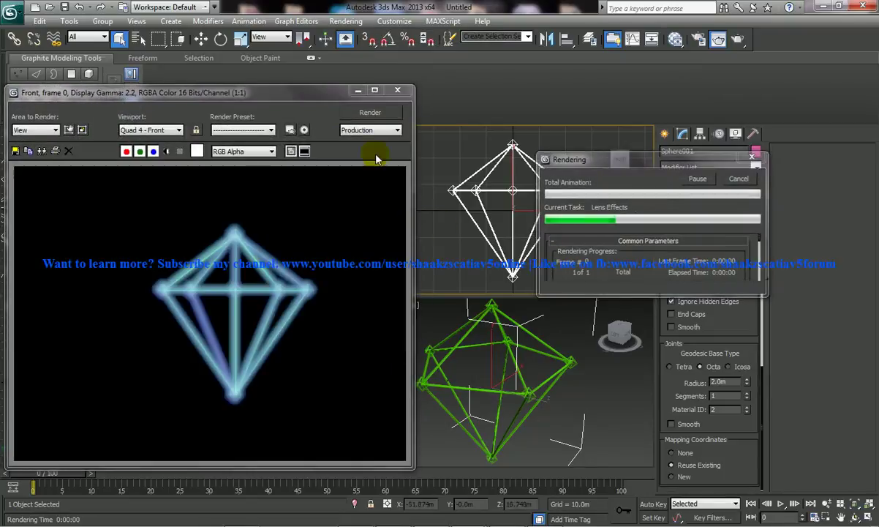
{"action": "left_click", "coordinate": [398, 88]}
{"action": "left_click", "coordinate": [346, 21]}
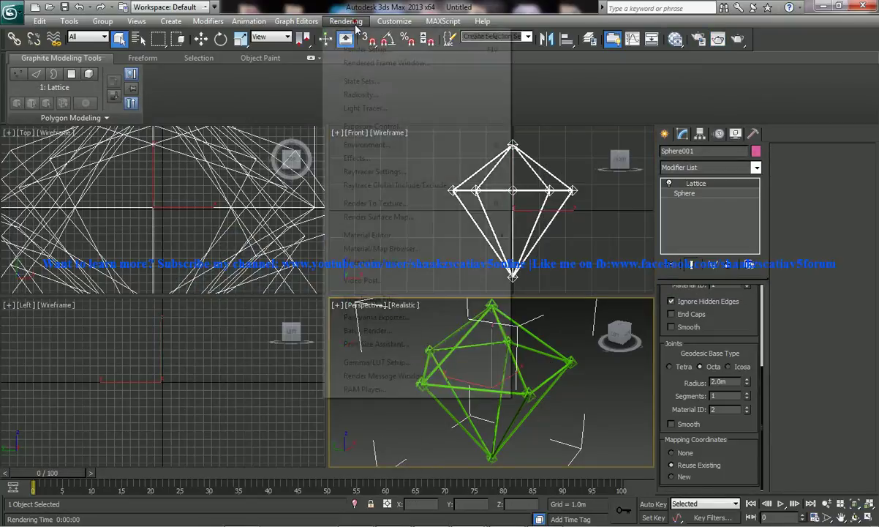
{"action": "left_click", "coordinate": [359, 33]}
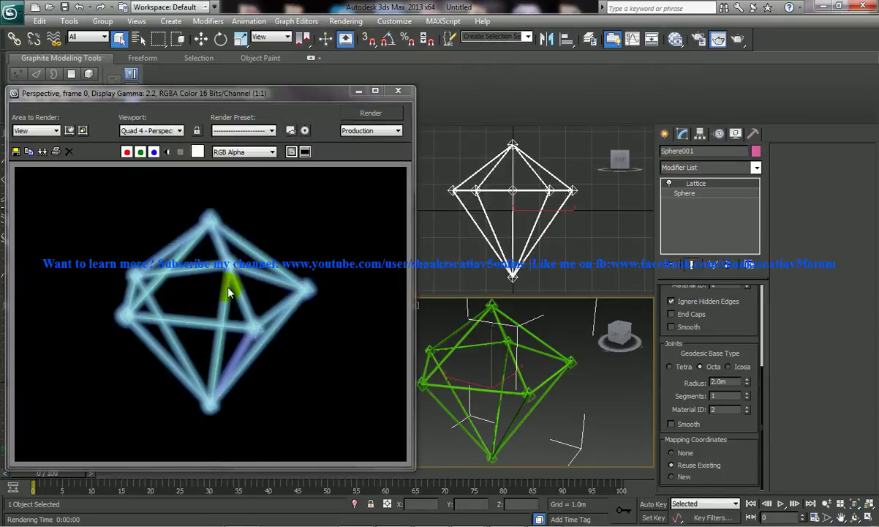
Close the Perspective render and start a New All scene without saving.
{"action": "left_click", "coordinate": [392, 93]}
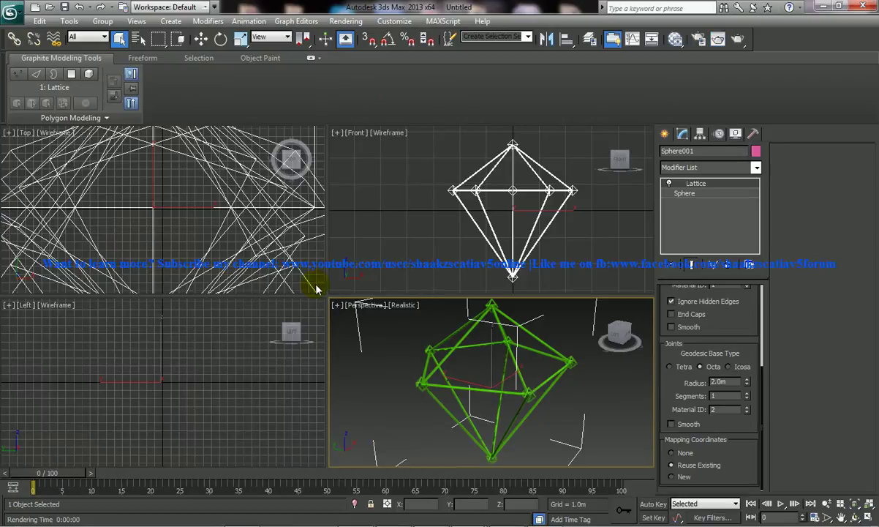
{"action": "left_click", "coordinate": [35, 6]}
{"action": "left_click", "coordinate": [447, 308]}
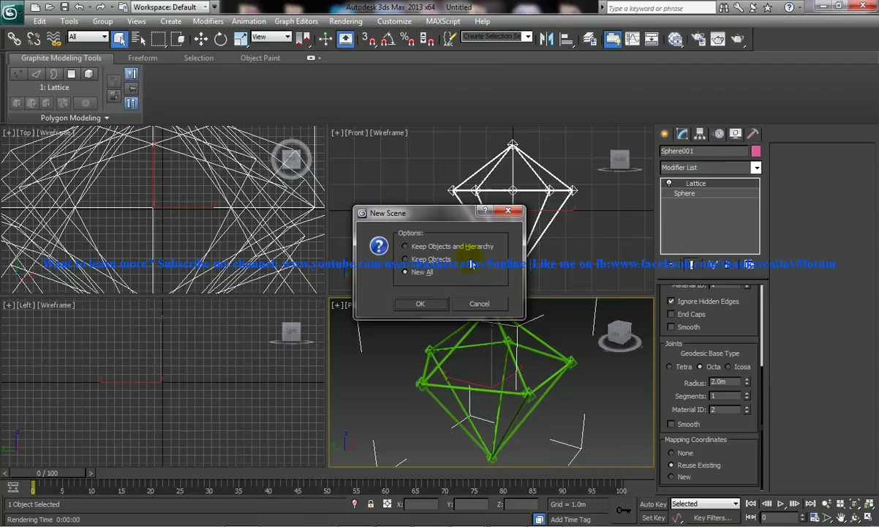
{"action": "left_click", "coordinate": [426, 303]}
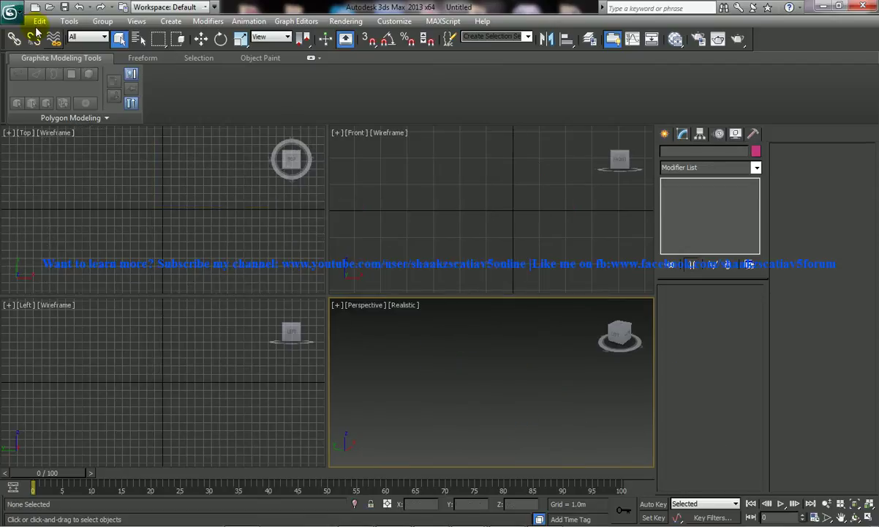
Reset 3ds Max from the application menu and confirm Yes.
{"action": "left_click", "coordinate": [15, 18]}
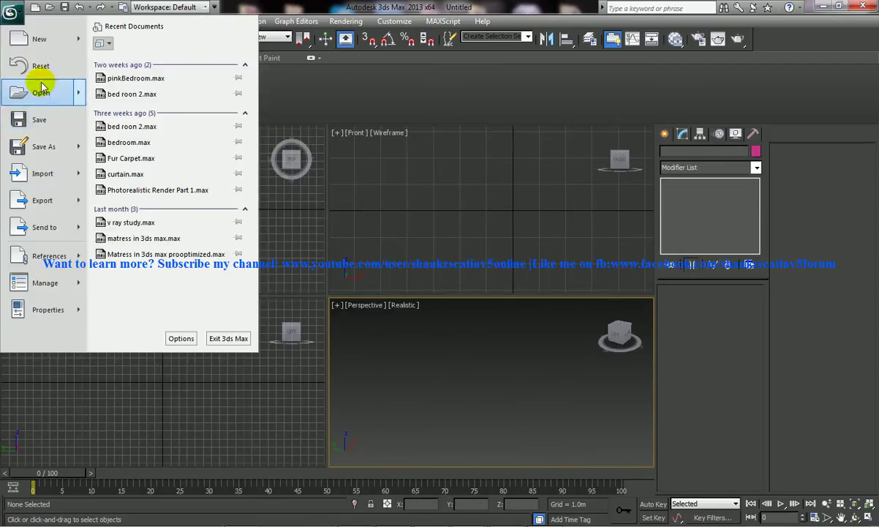
{"action": "left_click", "coordinate": [347, 225]}
{"action": "left_click", "coordinate": [400, 287]}
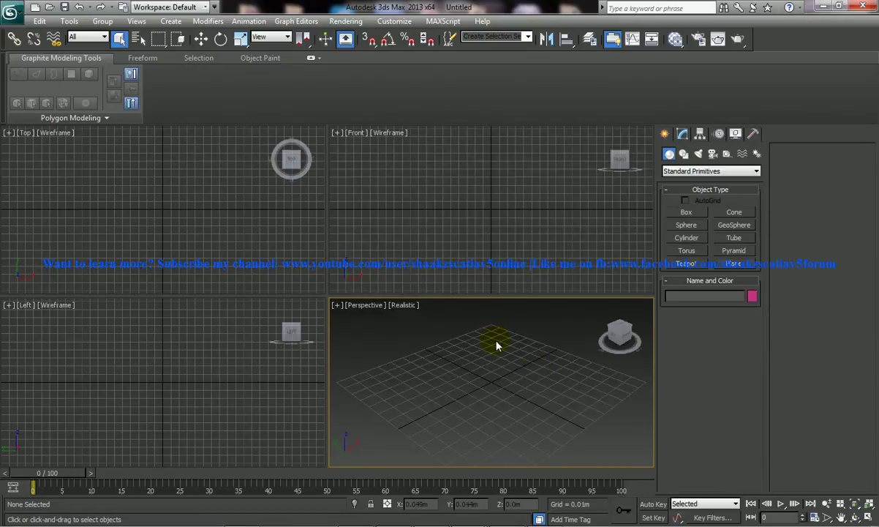
Create a sphere with radius 25, 5 segments and Smooth turned off.
{"action": "left_click", "coordinate": [688, 224]}
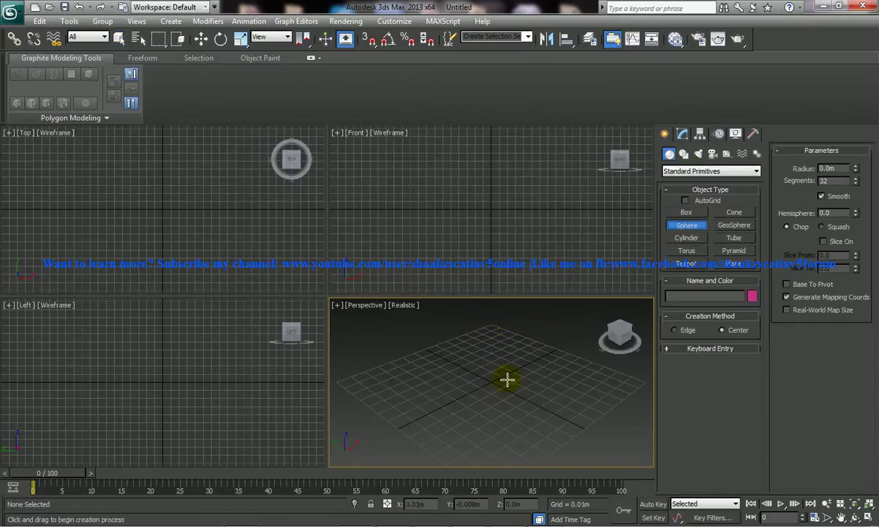
{"action": "left_click_drag", "start_coordinate": [485, 387], "coordinate": [538, 362]}
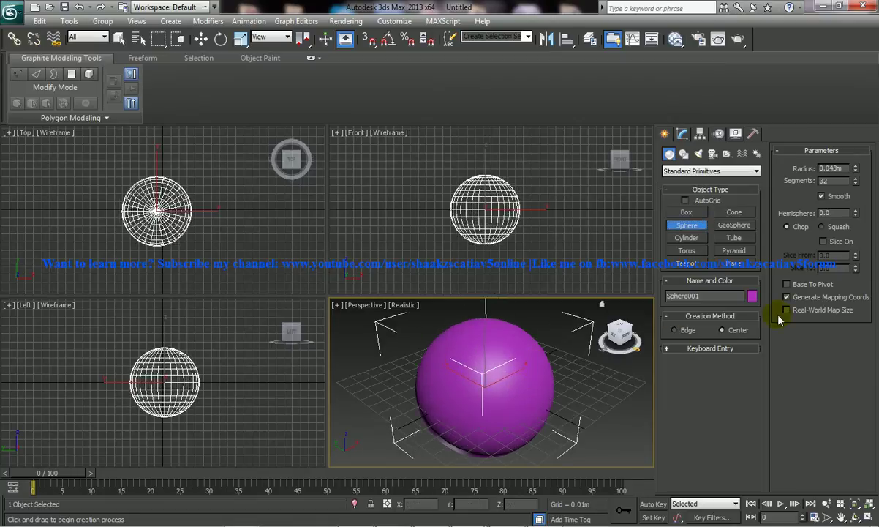
{"action": "double_click", "coordinate": [835, 167]}
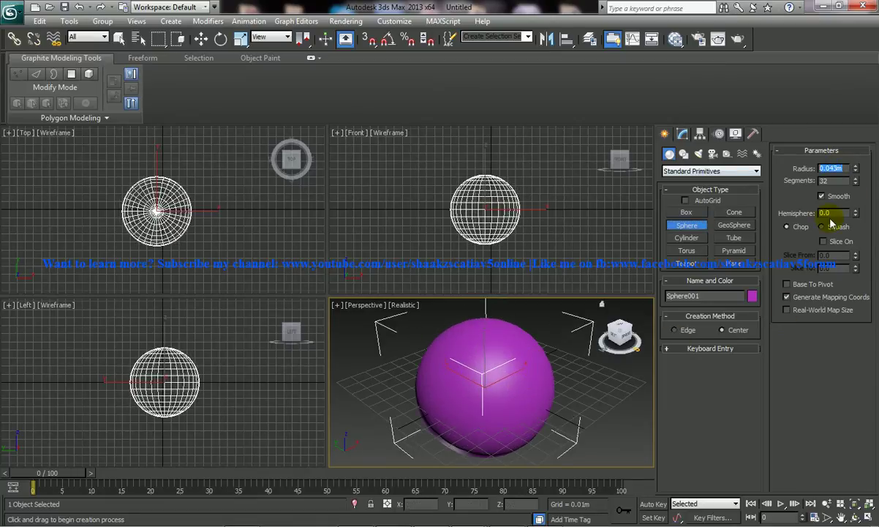
{"action": "type", "text": "25"}
{"action": "key", "text": "Tab"}
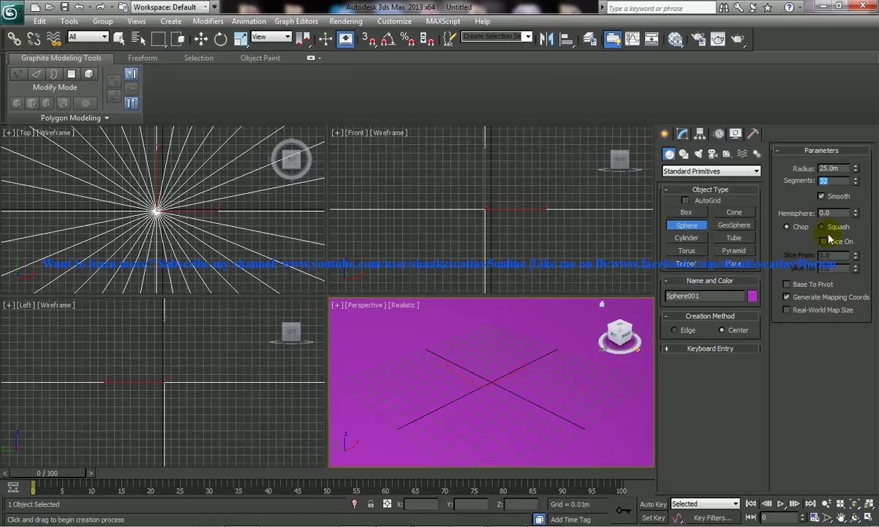
{"action": "key", "text": "Return"}
{"action": "left_click", "coordinate": [820, 196]}
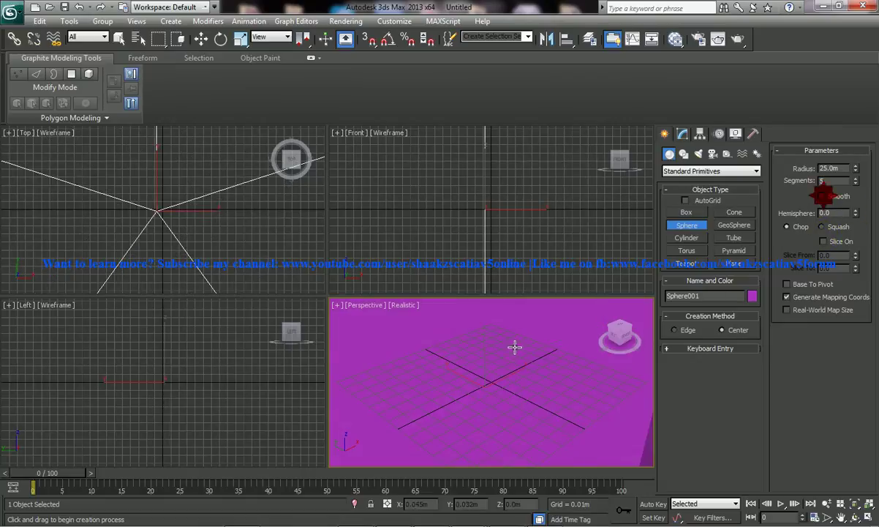
Frame the sphere in the Top, Front, Left and Perspective viewports.
{"action": "key", "text": "z"}
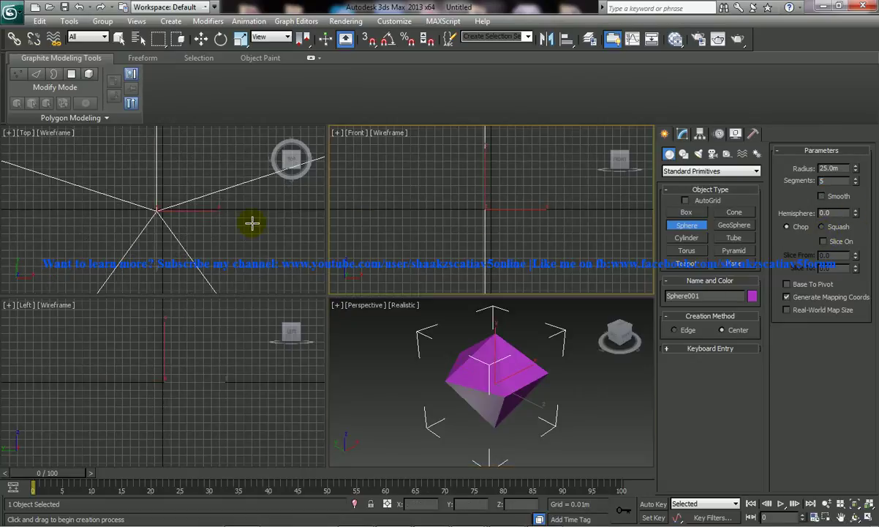
{"action": "left_click", "coordinate": [253, 223]}
{"action": "key", "text": "z"}
{"action": "left_click", "coordinate": [333, 257]}
{"action": "key", "text": "z"}
{"action": "left_click", "coordinate": [232, 357]}
{"action": "key", "text": "z"}
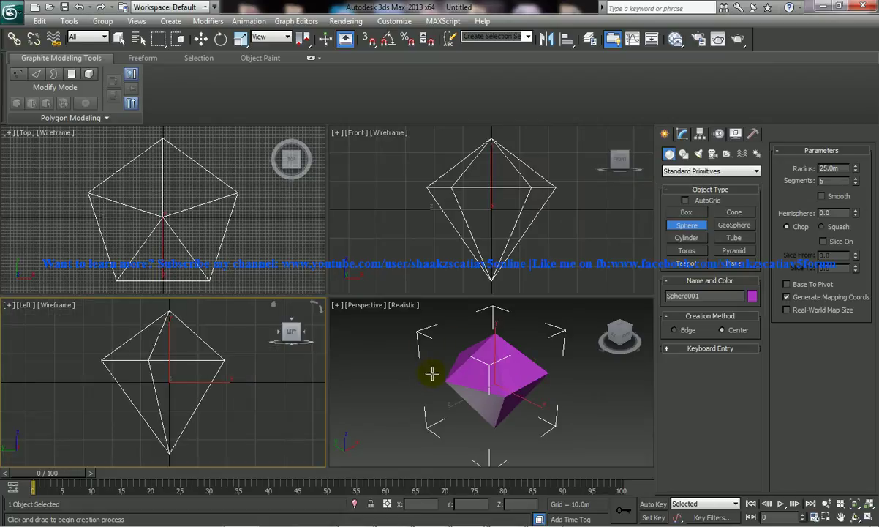
{"action": "left_click", "coordinate": [440, 371]}
{"action": "key", "text": "z"}
{"action": "scroll", "coordinate": [439, 371], "scroll_direction": "down", "scroll_amount": 3}
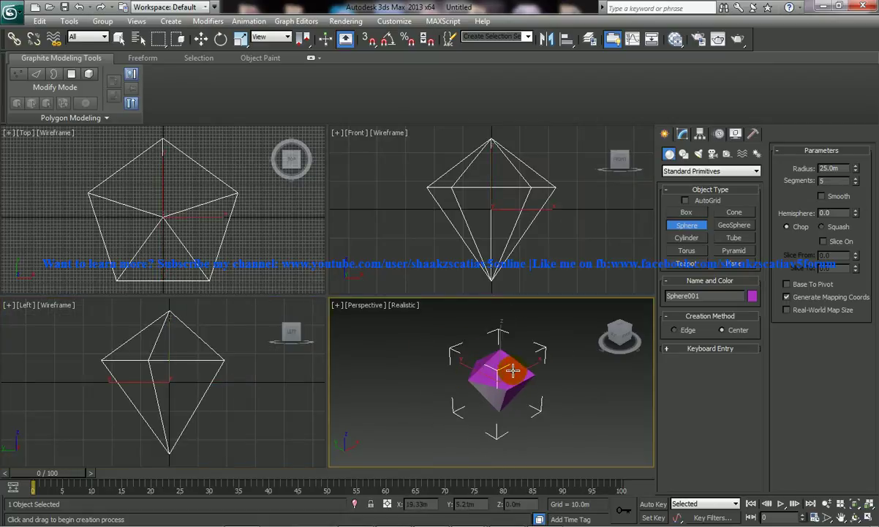
{"action": "middle_click_drag", "start_coordinate": [509, 368], "coordinate": [536, 352], "text": "alt"}
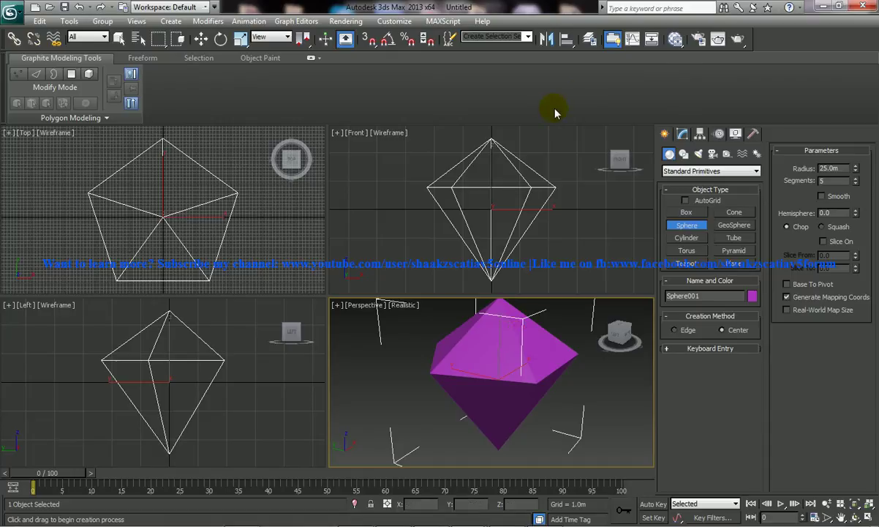
Open the Slate Material Editor and reposition its window over the scene.
{"action": "left_click", "coordinate": [673, 38]}
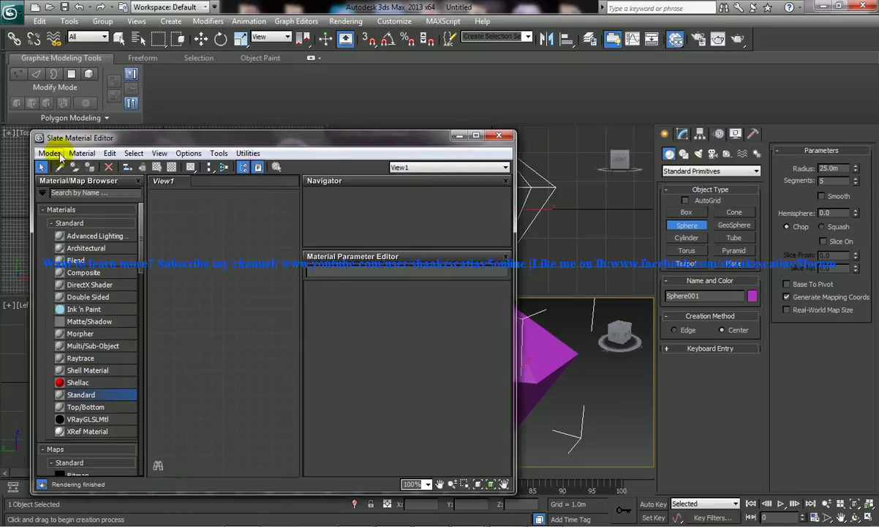
{"action": "left_click", "coordinate": [50, 153]}
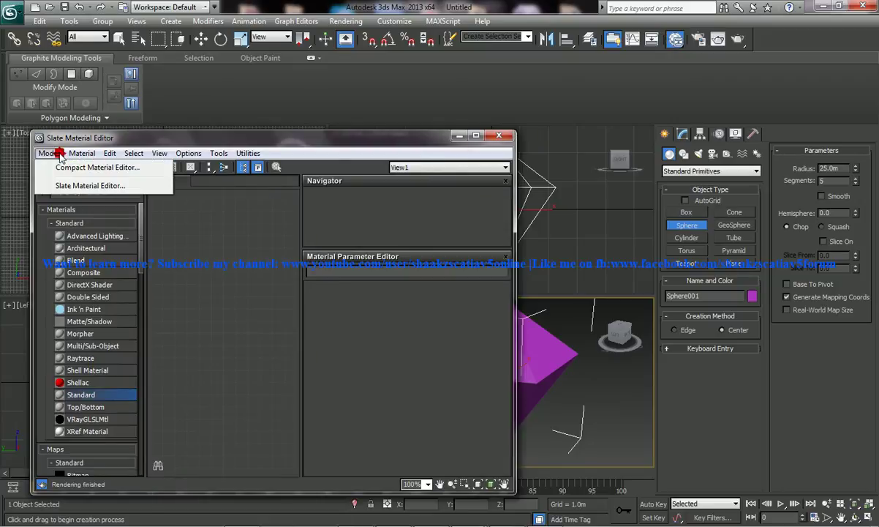
{"action": "left_click", "coordinate": [170, 137]}
{"action": "left_click_drag", "start_coordinate": [170, 137], "coordinate": [232, 107]}
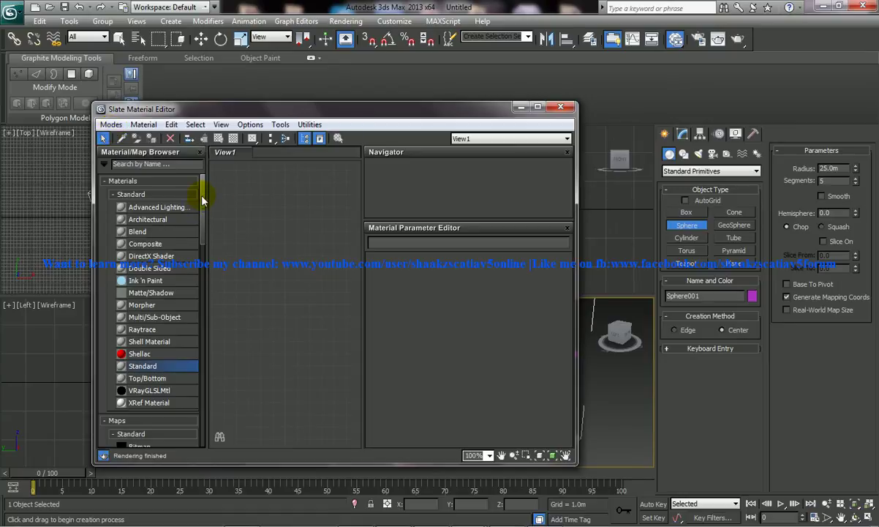
{"action": "left_click_drag", "start_coordinate": [402, 110], "coordinate": [397, 116]}
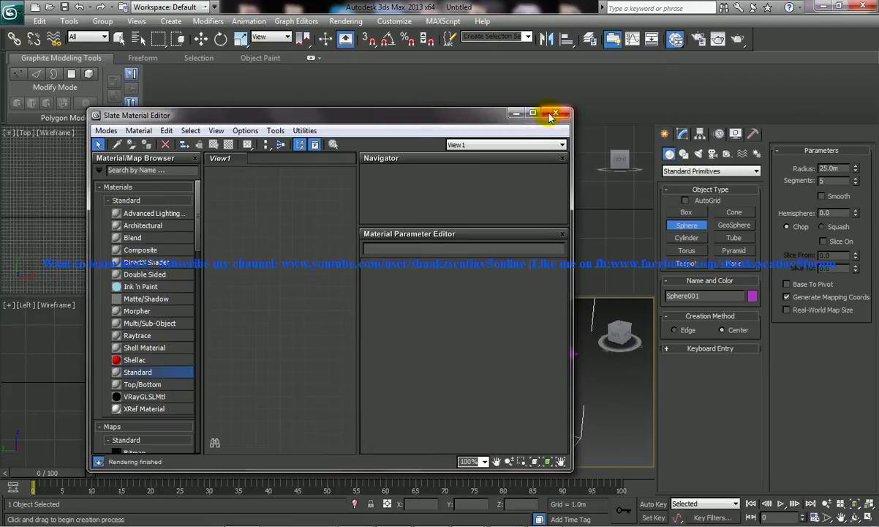
{"action": "left_click", "coordinate": [553, 114]}
{"action": "left_click", "coordinate": [345, 21]}
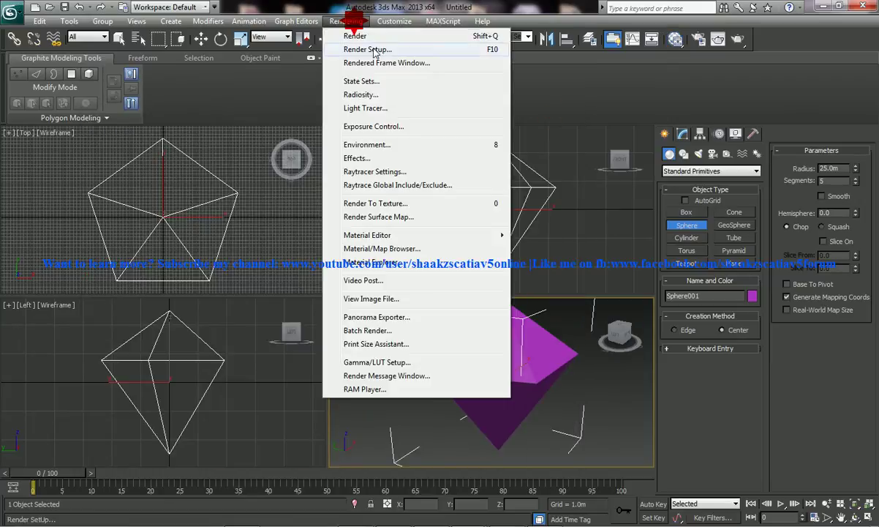
{"action": "left_click", "coordinate": [366, 49]}
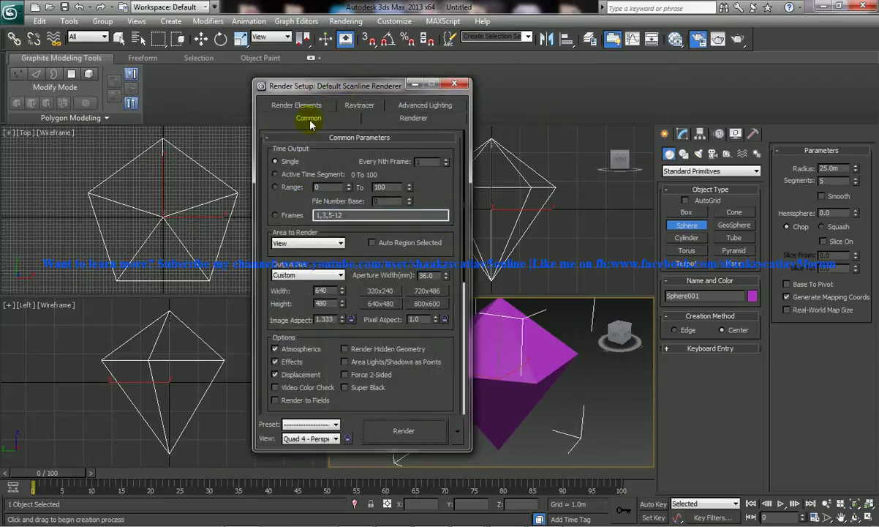
{"action": "scroll", "coordinate": [464, 337], "scroll_direction": "down", "scroll_amount": 5}
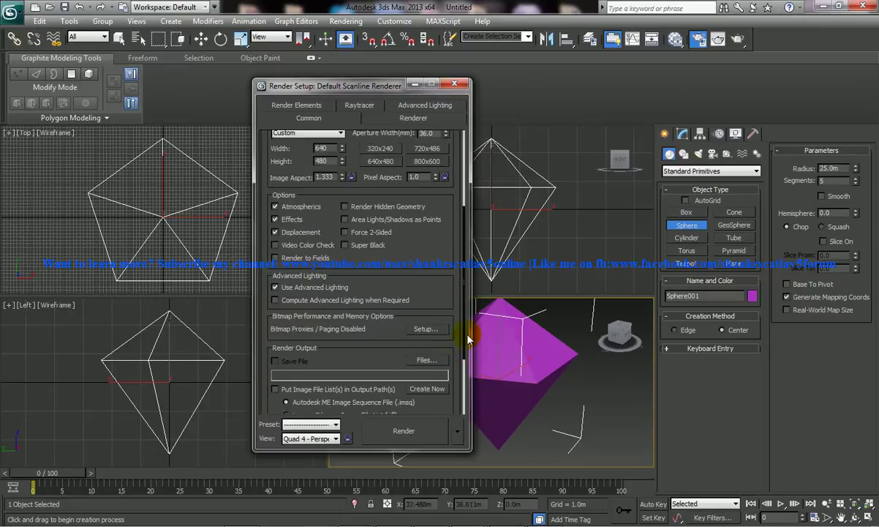
{"action": "scroll", "coordinate": [457, 366], "scroll_direction": "down", "scroll_amount": 5}
{"action": "left_click", "coordinate": [380, 402]}
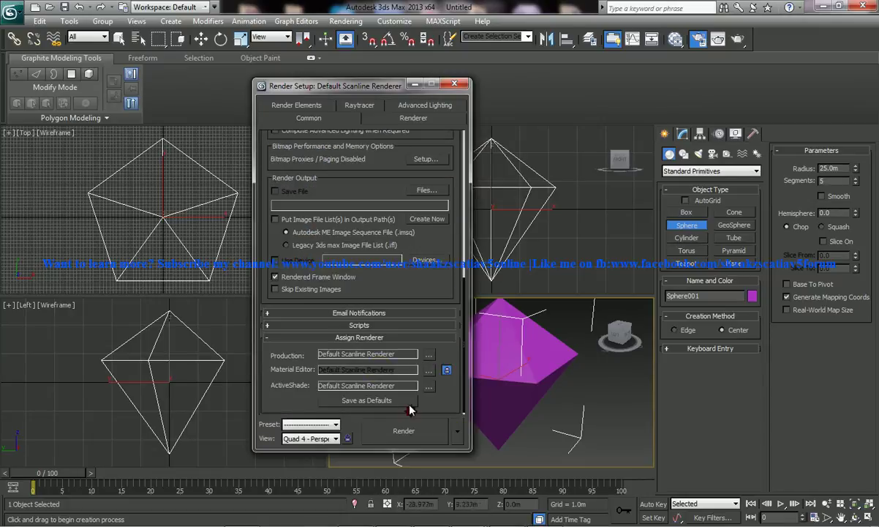
{"action": "left_click", "coordinate": [454, 85]}
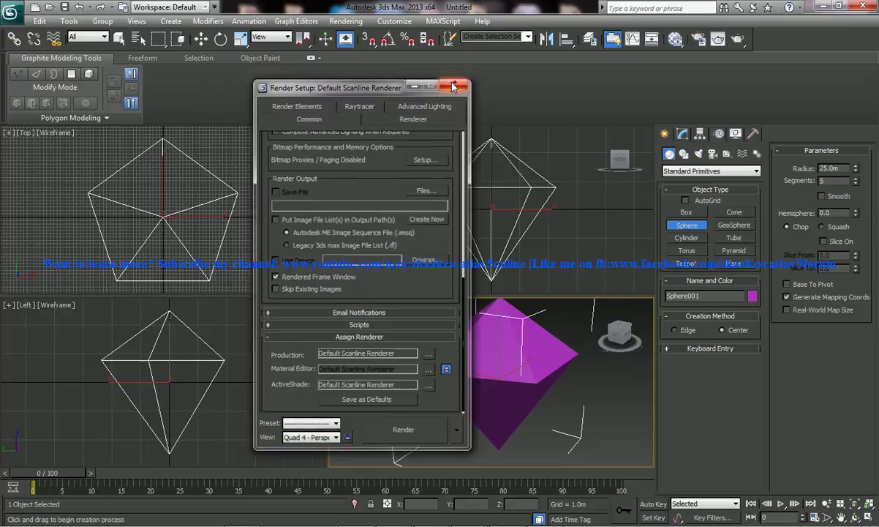
Place a new Standard material, Material #25, in the Slate view and open its parameters.
{"action": "left_click", "coordinate": [675, 39]}
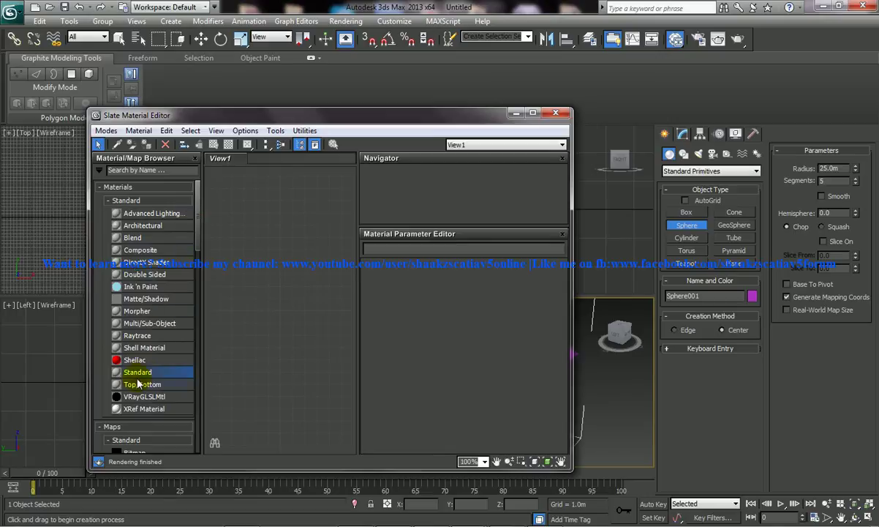
{"action": "left_click_drag", "start_coordinate": [139, 373], "coordinate": [267, 251]}
{"action": "left_click_drag", "start_coordinate": [282, 214], "coordinate": [302, 210]}
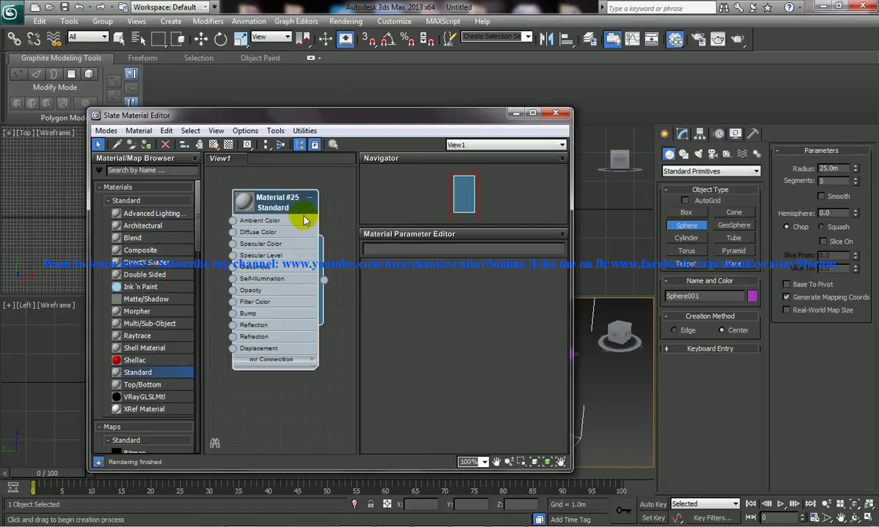
{"action": "left_click_drag", "start_coordinate": [308, 118], "coordinate": [340, 123]}
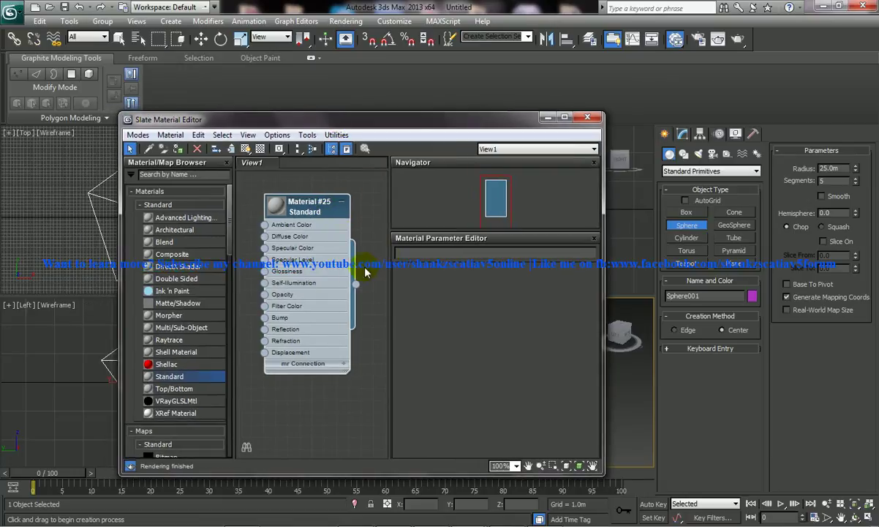
{"action": "double_click", "coordinate": [339, 217]}
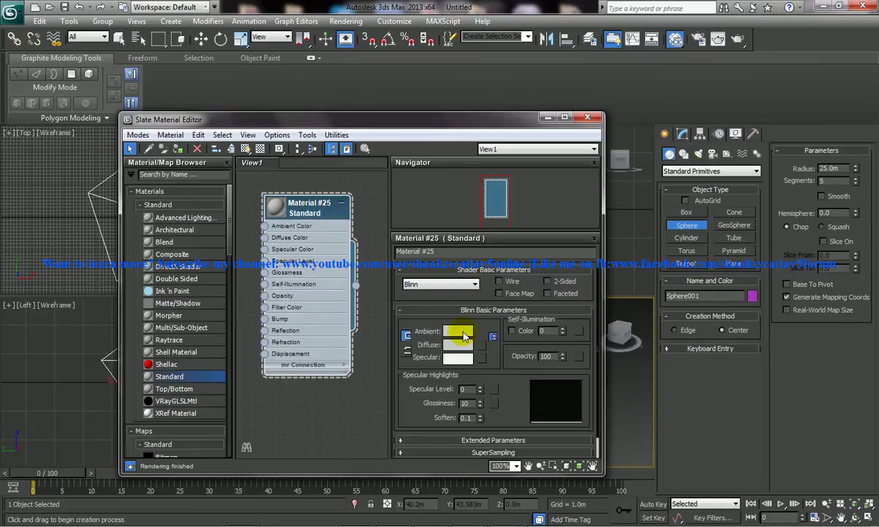
Set Material #25's ambient/diffuse to bright green and assign it to the sphere.
{"action": "left_click", "coordinate": [463, 333]}
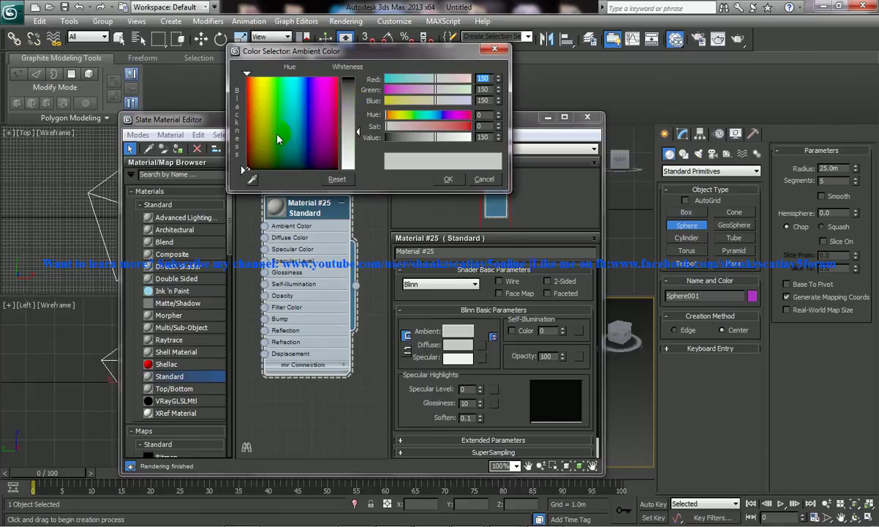
{"action": "left_click_drag", "start_coordinate": [275, 137], "coordinate": [277, 89]}
{"action": "left_click_drag", "start_coordinate": [348, 124], "coordinate": [350, 112]}
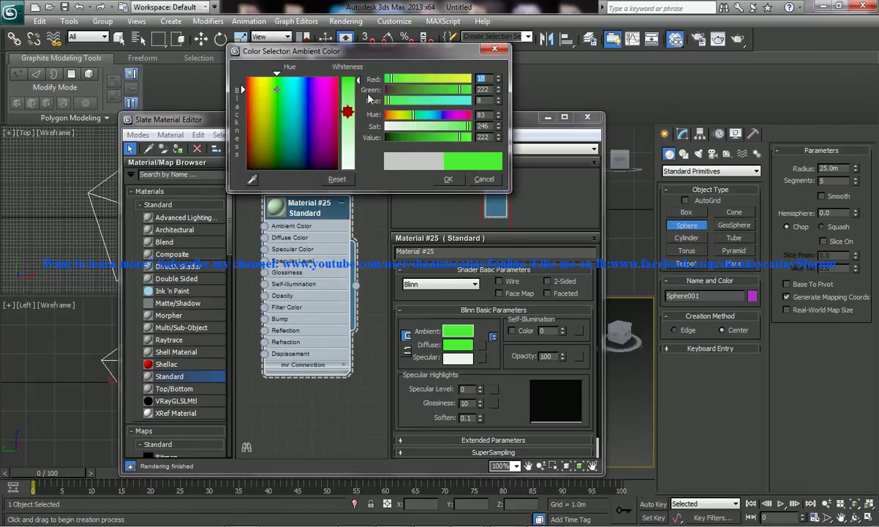
{"action": "left_click", "coordinate": [448, 178]}
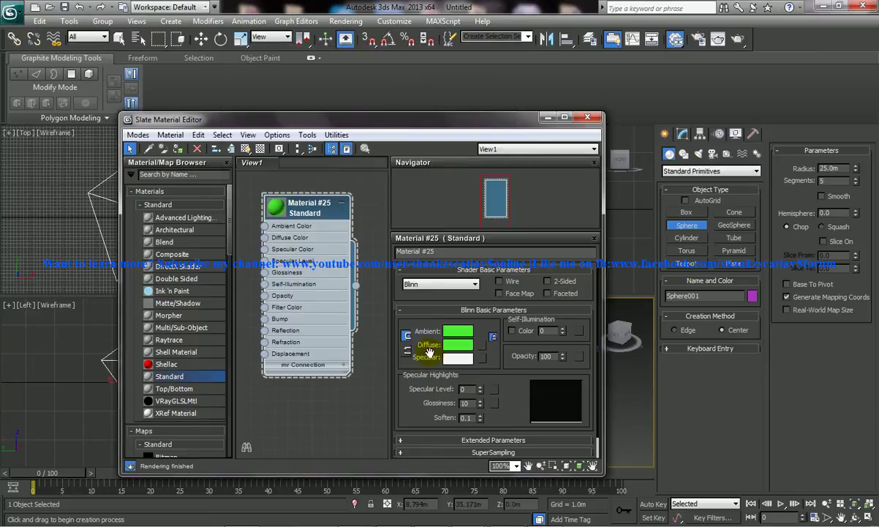
{"action": "left_click_drag", "start_coordinate": [411, 126], "coordinate": [317, 125]}
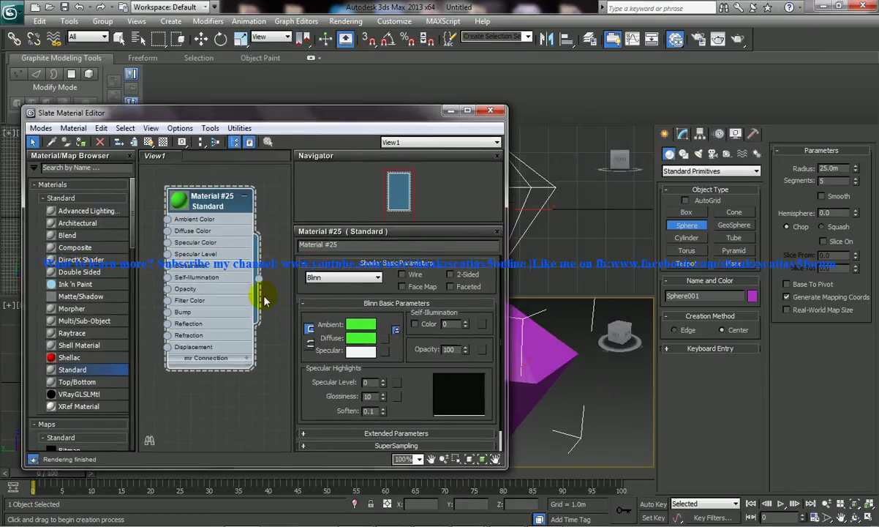
{"action": "left_click_drag", "start_coordinate": [261, 282], "coordinate": [554, 357]}
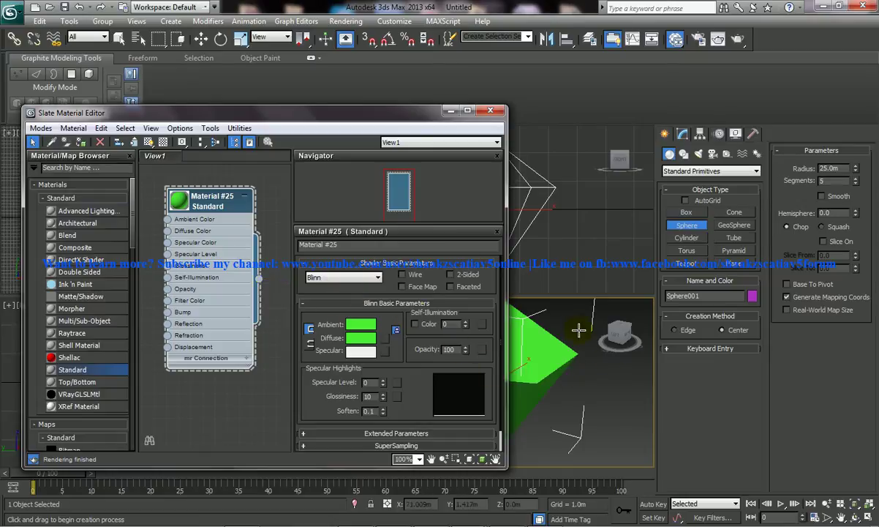
{"action": "left_click_drag", "start_coordinate": [401, 113], "coordinate": [412, 121]}
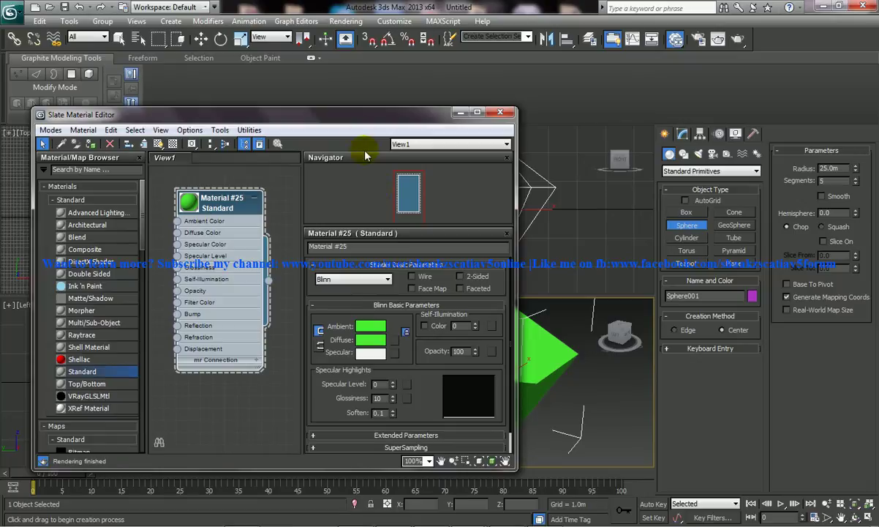
Set Material #25's Material ID Channel to 7.
{"action": "left_click_drag", "start_coordinate": [341, 115], "coordinate": [400, 117]}
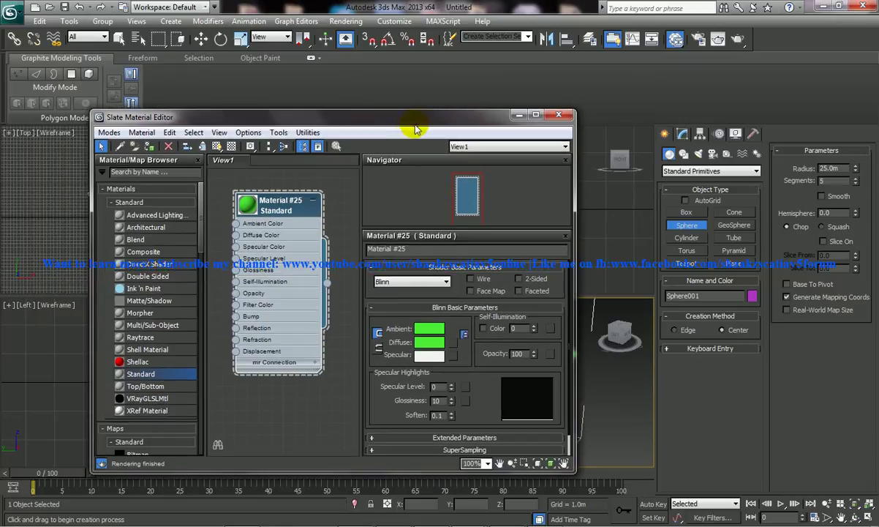
{"action": "left_click_drag", "start_coordinate": [367, 124], "coordinate": [389, 120]}
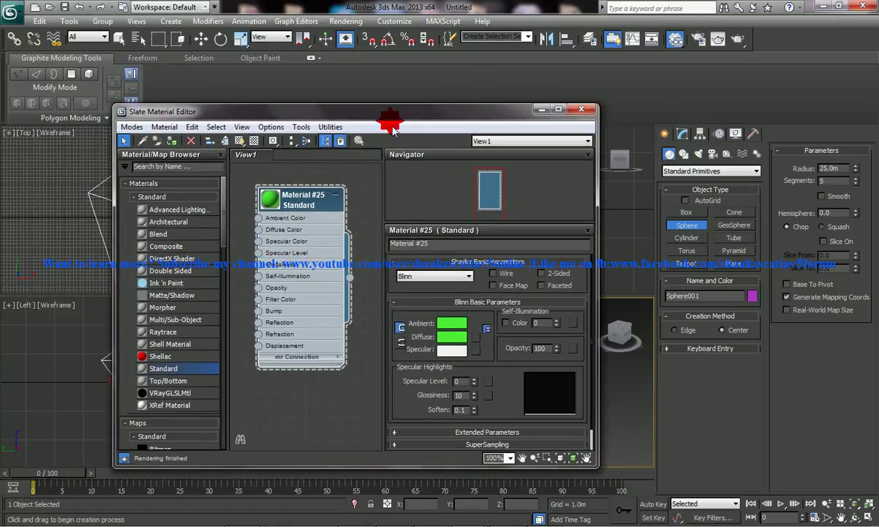
{"action": "left_click", "coordinate": [277, 147]}
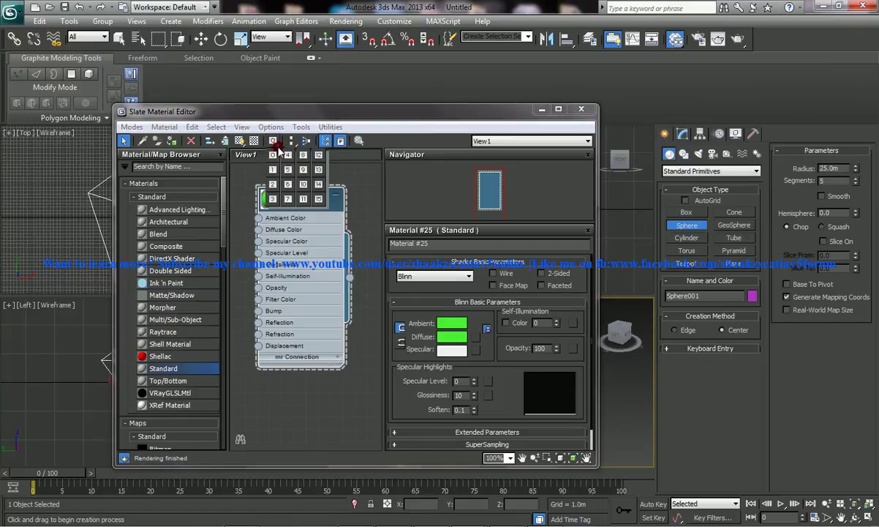
{"action": "left_click_drag", "start_coordinate": [278, 155], "coordinate": [289, 203]}
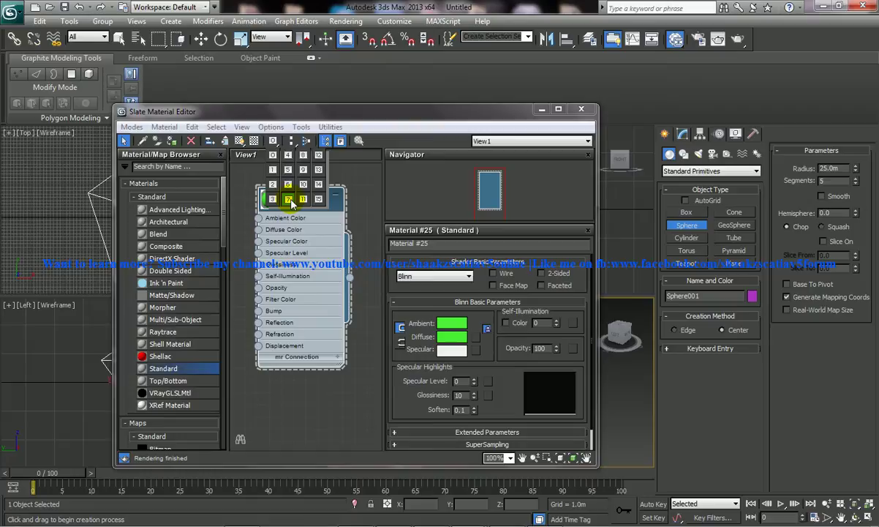
{"action": "left_click", "coordinate": [289, 204]}
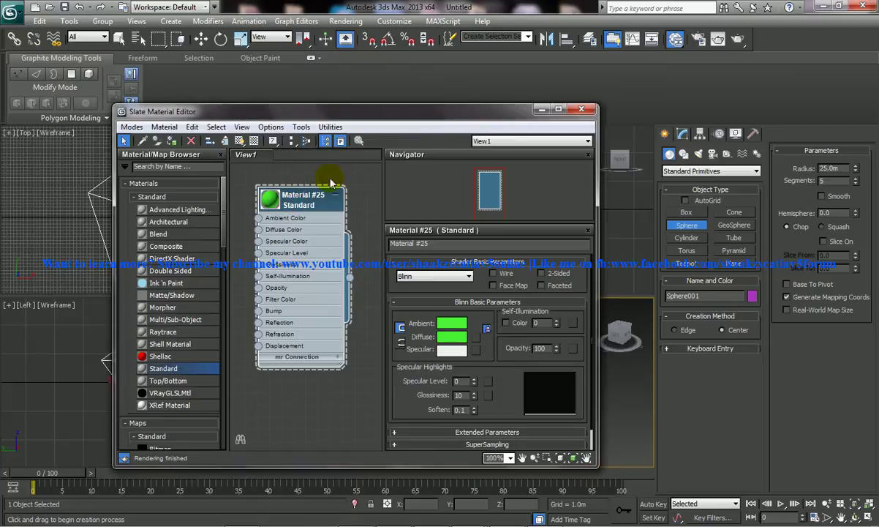
Close the material editor and pick Lens Effects to add under Rendering > Effects.
{"action": "left_click", "coordinate": [582, 112]}
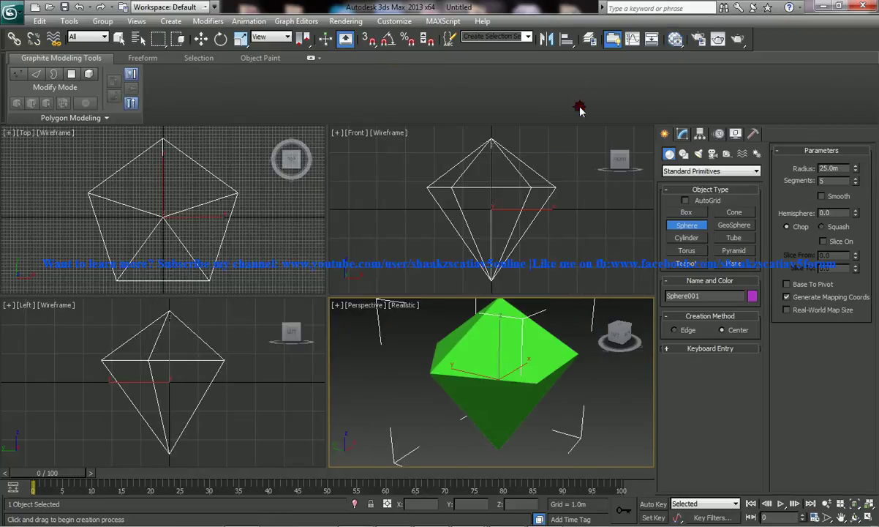
{"action": "left_click", "coordinate": [346, 21]}
{"action": "left_click", "coordinate": [364, 165]}
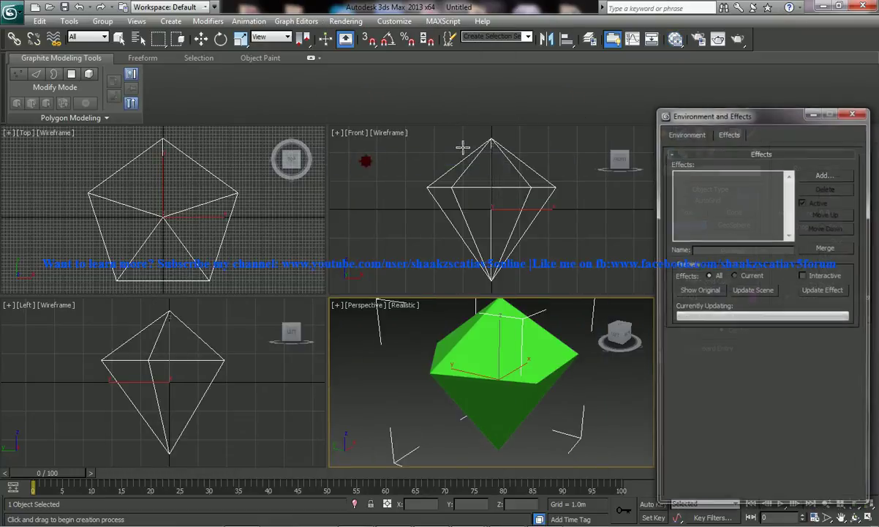
{"action": "left_click_drag", "start_coordinate": [707, 117], "coordinate": [278, 79]}
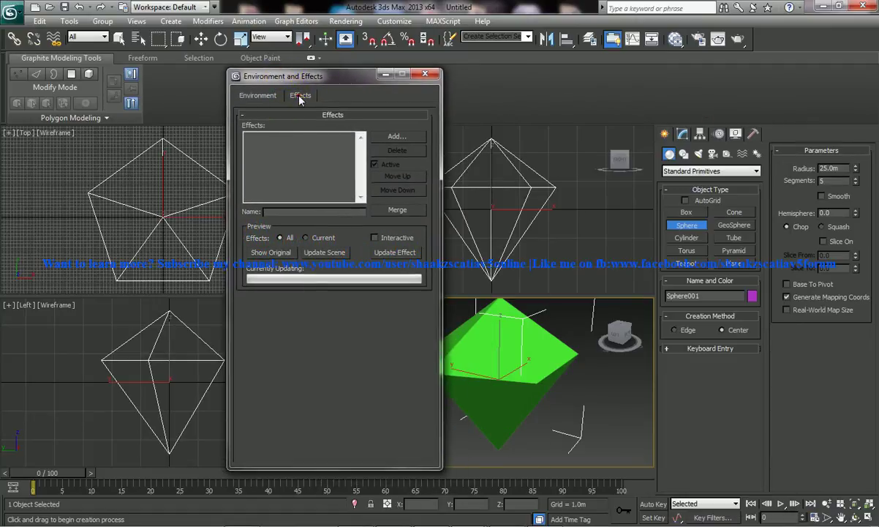
{"action": "left_click", "coordinate": [298, 96]}
{"action": "left_click", "coordinate": [397, 136]}
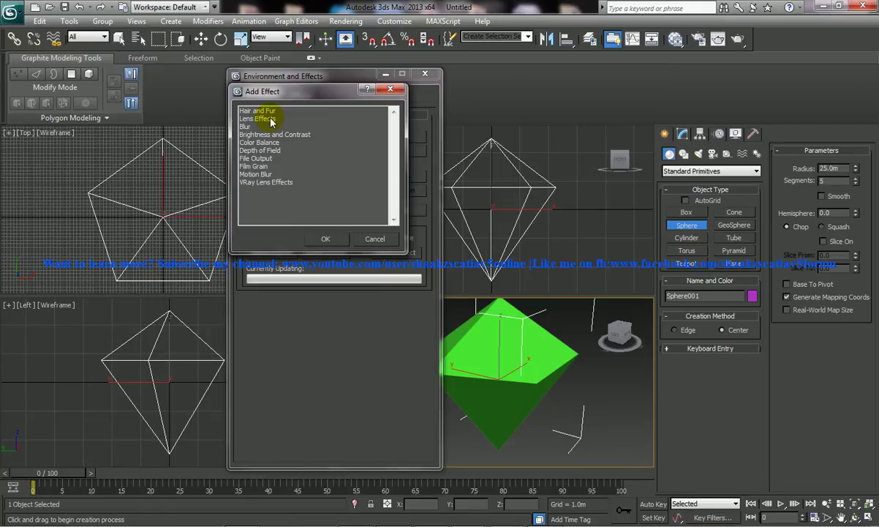
{"action": "left_click", "coordinate": [264, 120]}
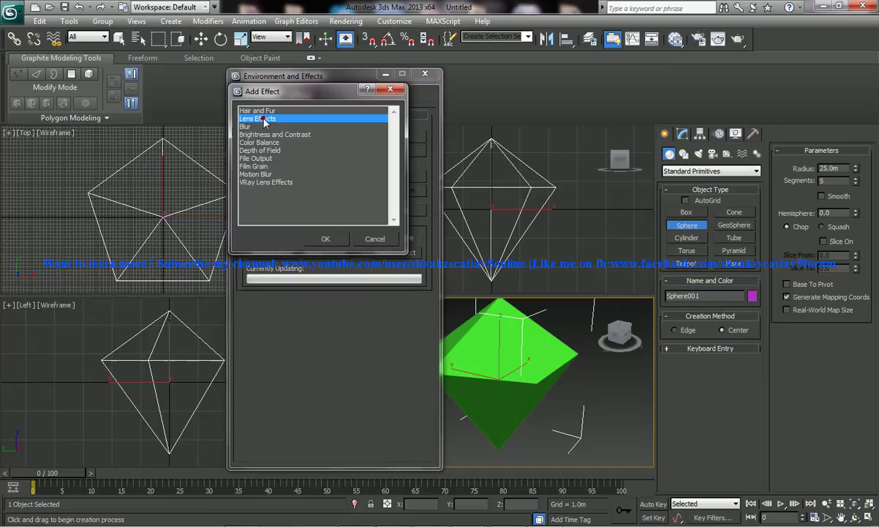
Confirm Lens Effects and move Glow into its active elements list.
{"action": "left_click", "coordinate": [327, 240]}
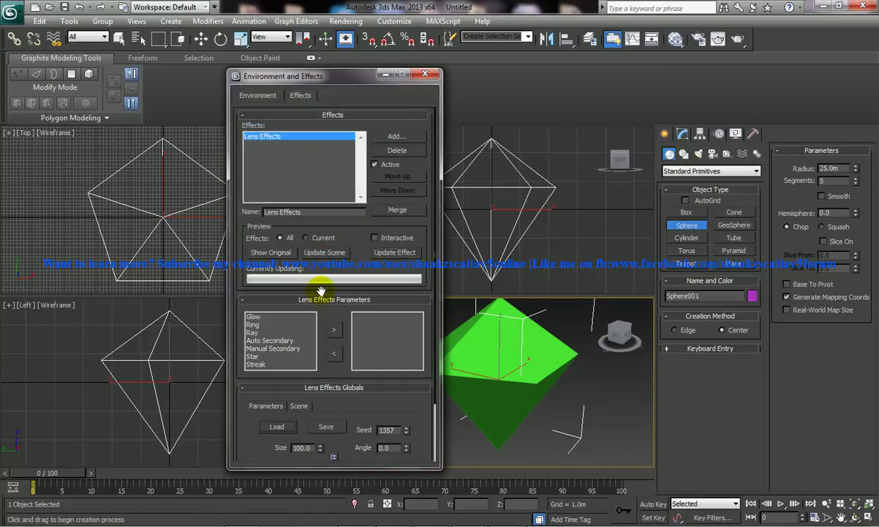
{"action": "left_click_drag", "start_coordinate": [322, 314], "coordinate": [323, 269]}
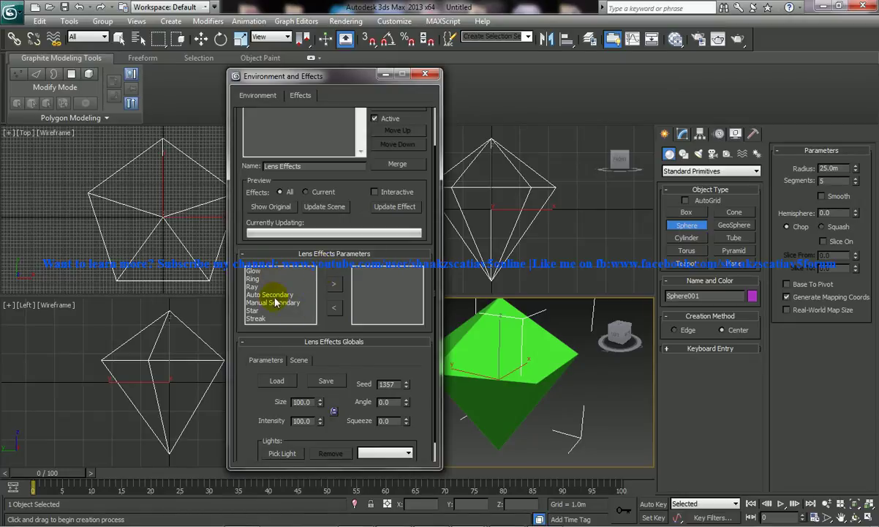
{"action": "left_click", "coordinate": [260, 271]}
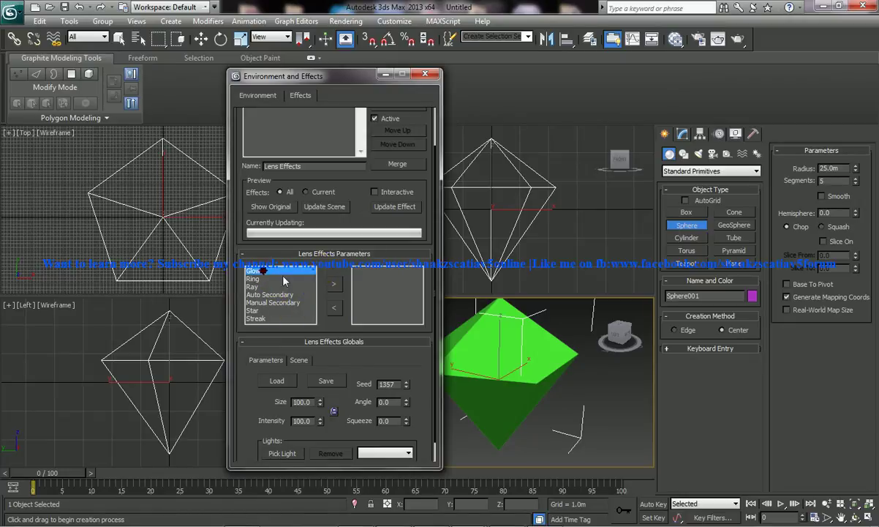
{"action": "left_click", "coordinate": [334, 285]}
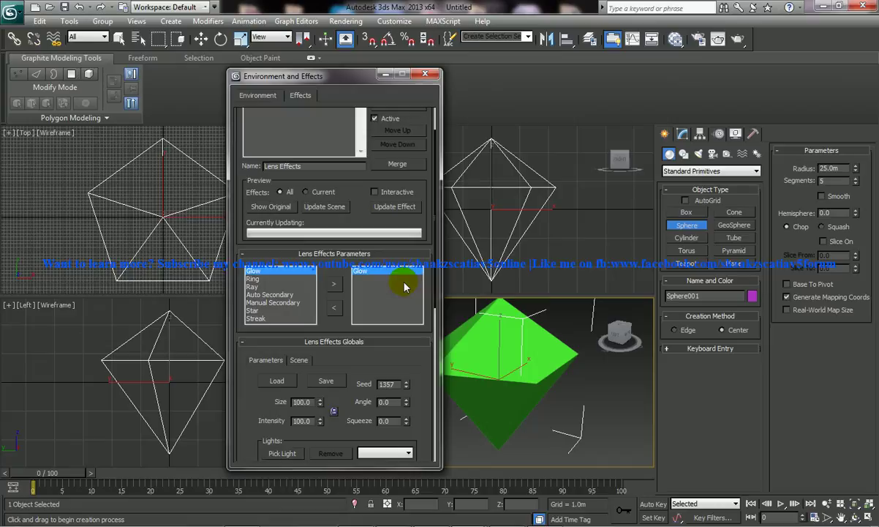
{"action": "scroll", "coordinate": [408, 196], "scroll_direction": "down", "scroll_amount": 5}
{"action": "scroll", "coordinate": [394, 215], "scroll_direction": "up", "scroll_amount": 2}
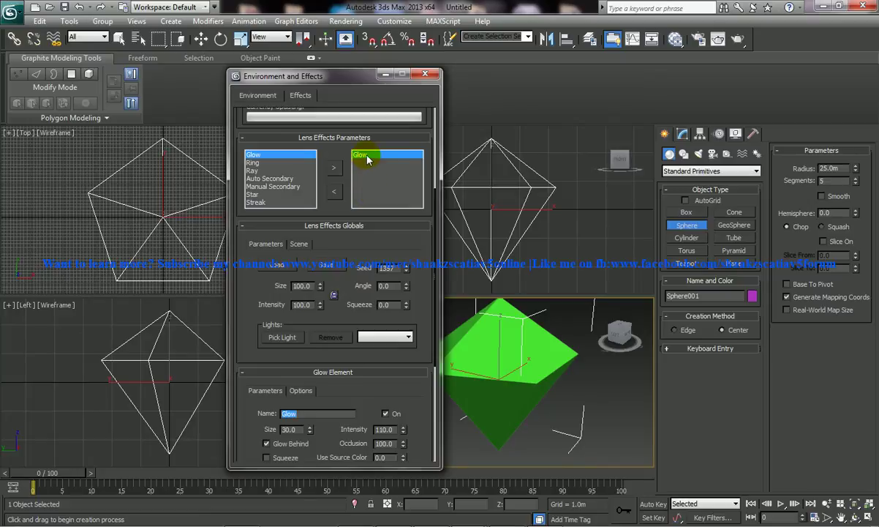
{"action": "scroll", "coordinate": [366, 155], "scroll_direction": "up", "scroll_amount": 3}
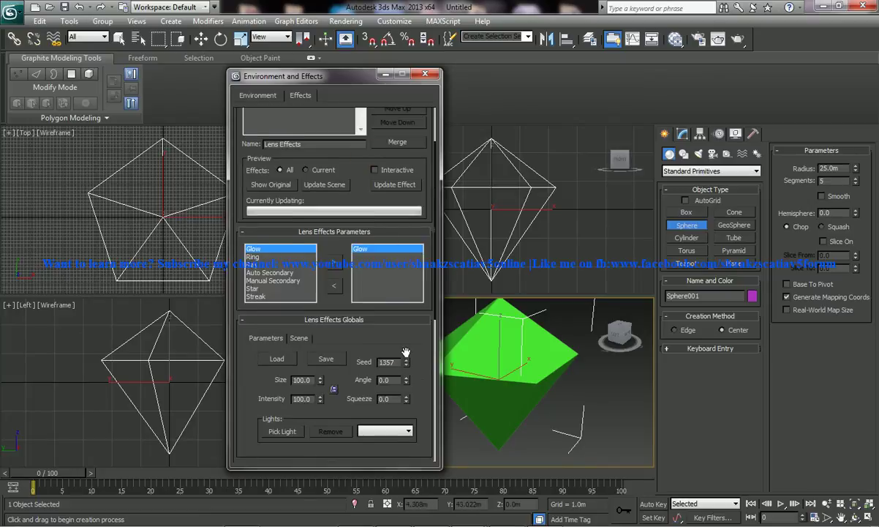
{"action": "scroll", "coordinate": [401, 161], "scroll_direction": "down", "scroll_amount": 3}
{"action": "scroll", "coordinate": [408, 281], "scroll_direction": "down", "scroll_amount": 4}
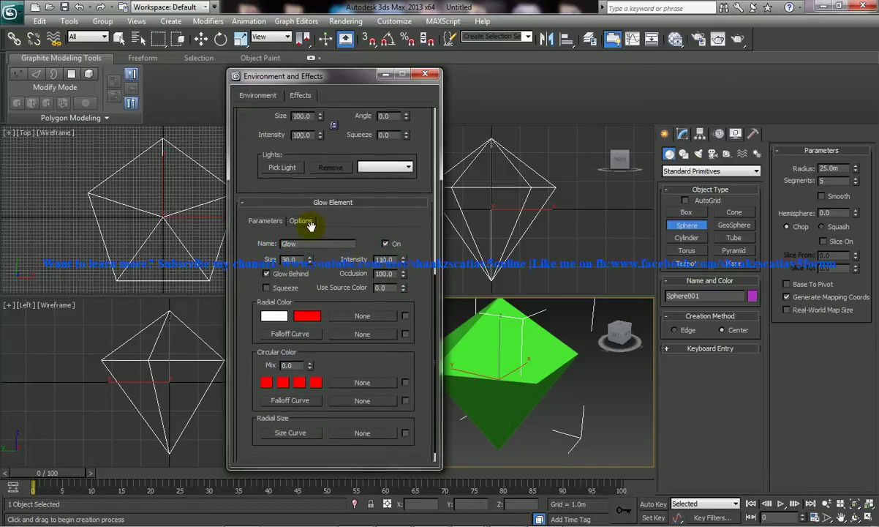
Make the Glow element's source Material ID 7.
{"action": "left_click", "coordinate": [300, 221]}
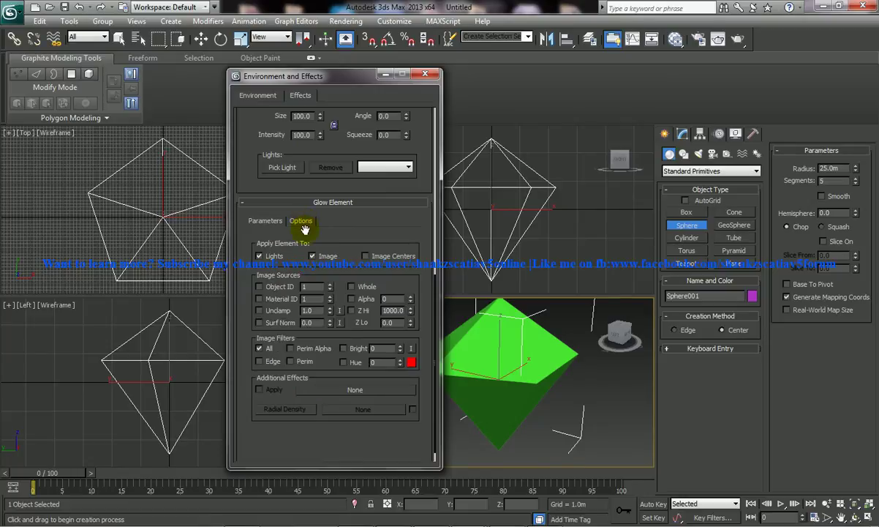
{"action": "left_click", "coordinate": [259, 299]}
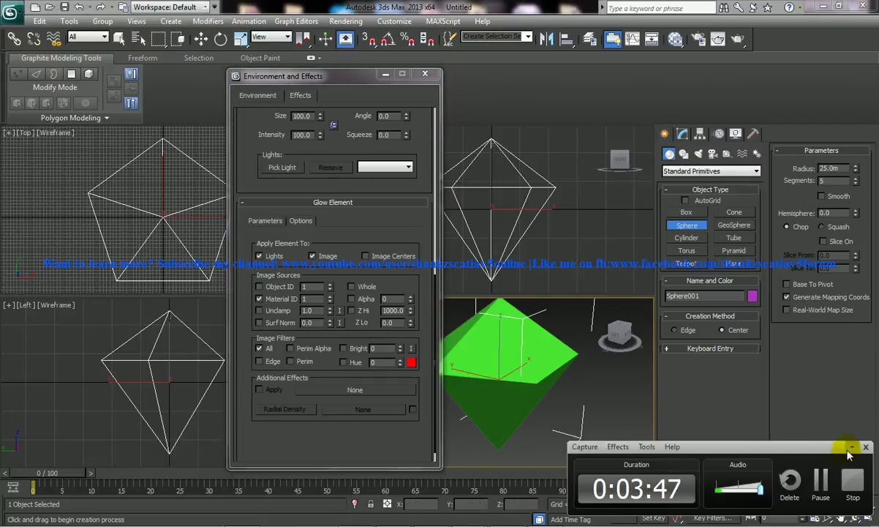
{"action": "left_click", "coordinate": [851, 447]}
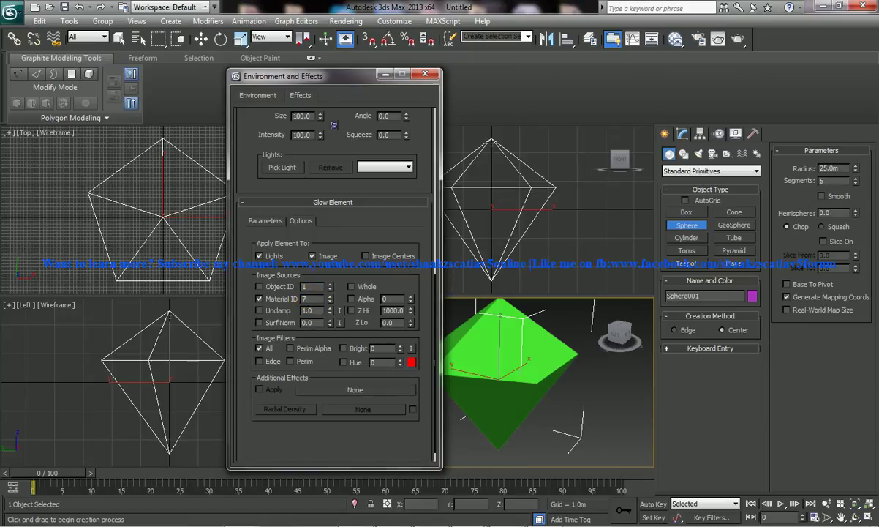
{"action": "left_click", "coordinate": [311, 301]}
{"action": "key", "text": "m"}
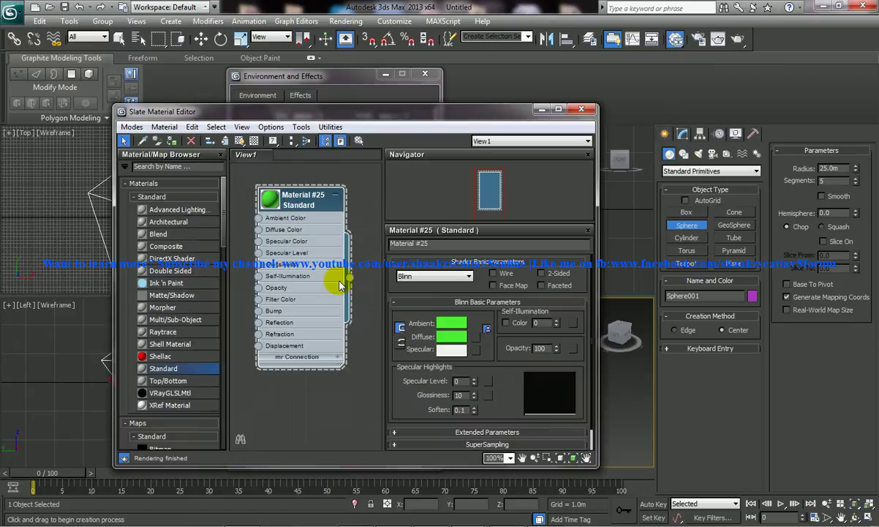
{"action": "left_click", "coordinate": [541, 109]}
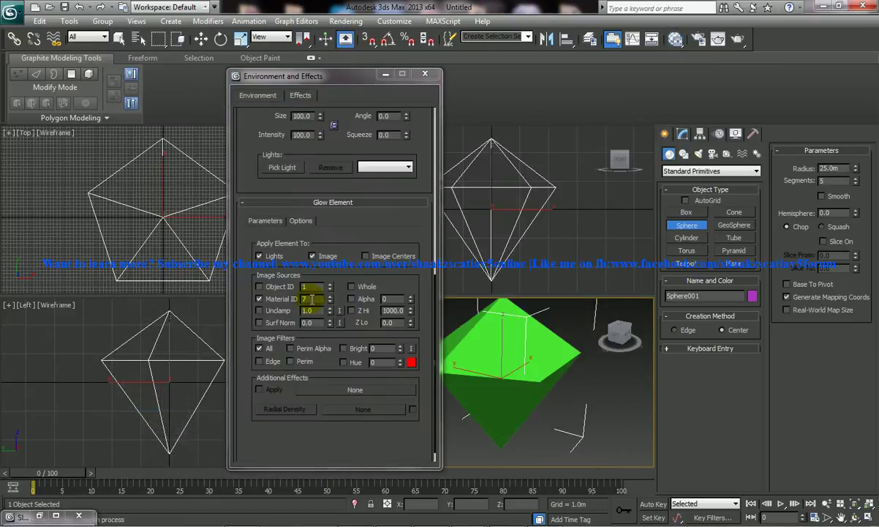
Set the Glow size to 0.1 and intensity to 110.
{"action": "left_click", "coordinate": [266, 221]}
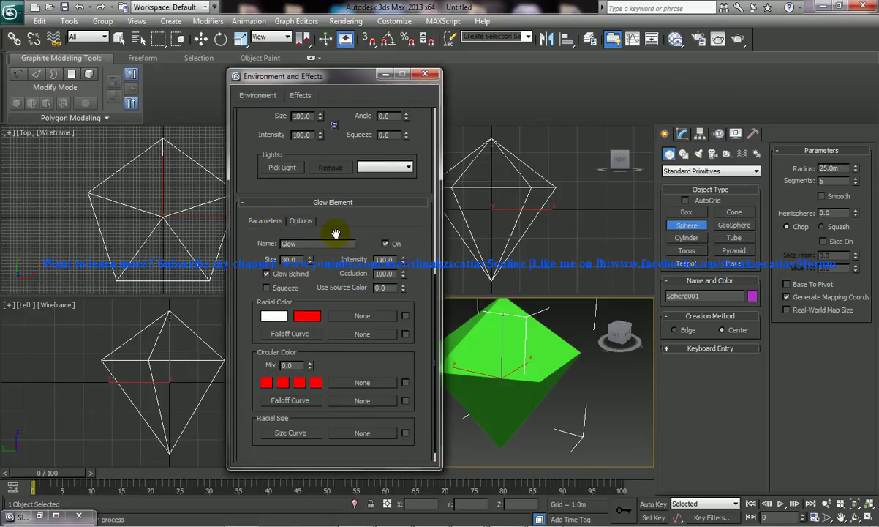
{"action": "type", "text": "30"}
{"action": "key", "text": "Return"}
{"action": "key", "text": "Return"}
{"action": "left_click", "coordinate": [386, 287]}
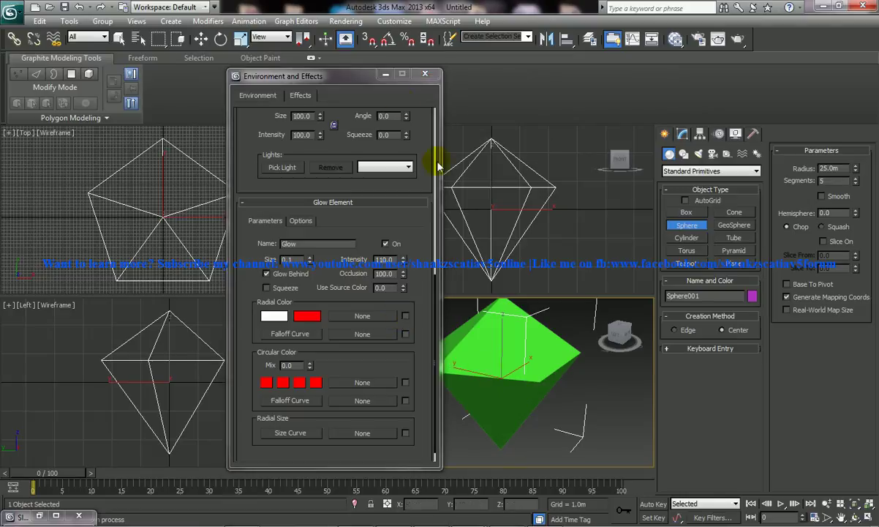
{"action": "left_click", "coordinate": [345, 21]}
{"action": "left_click", "coordinate": [355, 36]}
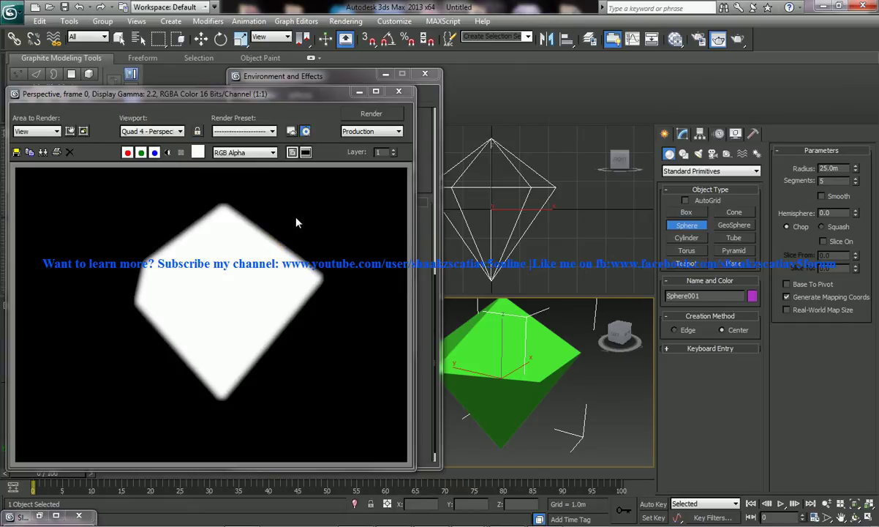
{"action": "left_click", "coordinate": [398, 91]}
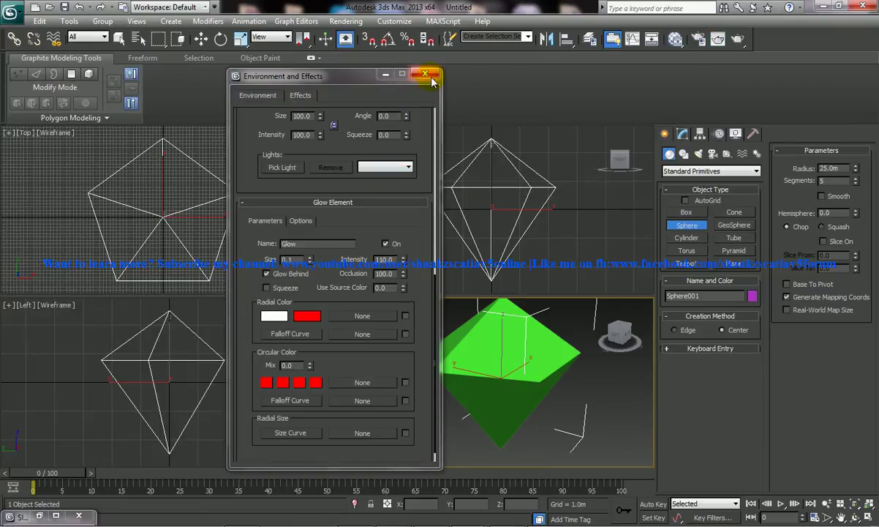
Turn on Wire and 2-Sided for the diamond's material.
{"action": "key", "text": "m"}
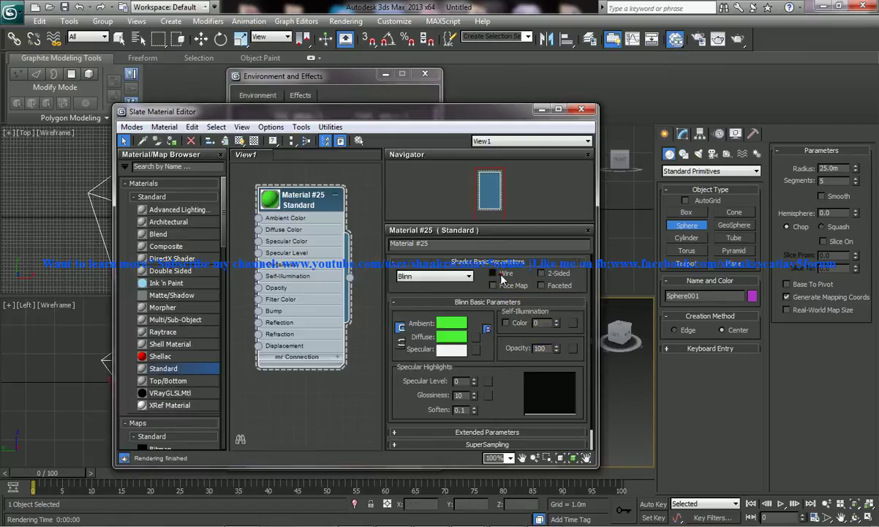
{"action": "left_click", "coordinate": [493, 273]}
{"action": "left_click", "coordinate": [542, 274]}
{"action": "left_click", "coordinate": [542, 110]}
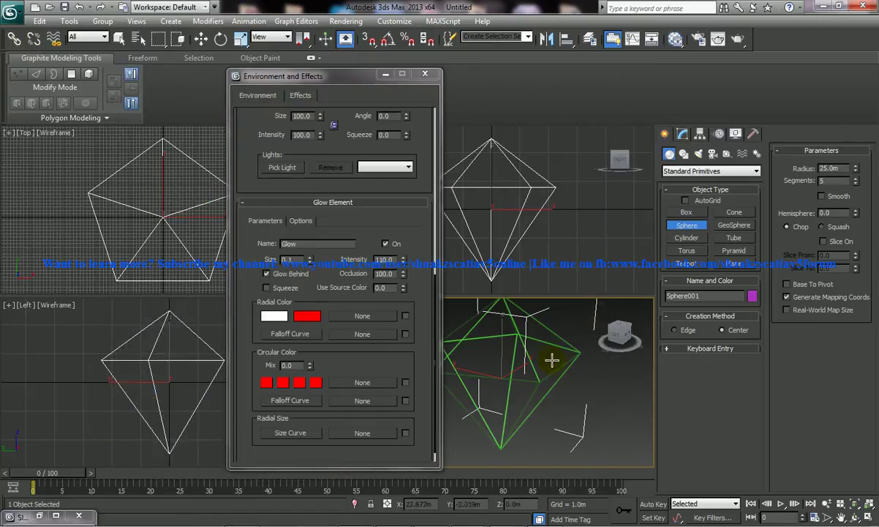
Render the Perspective view with the wireframe glow material.
{"action": "left_click", "coordinate": [345, 21]}
{"action": "left_click", "coordinate": [414, 92]}
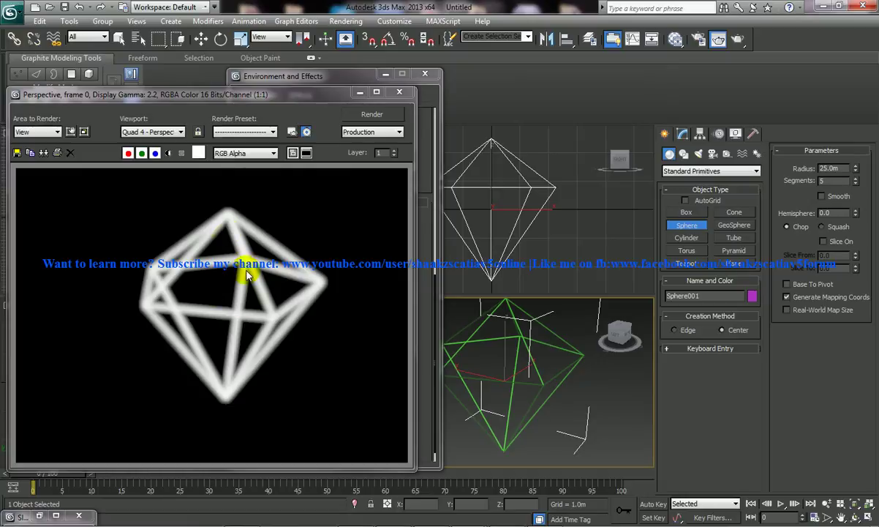
{"action": "left_click_drag", "start_coordinate": [318, 101], "coordinate": [384, 100]}
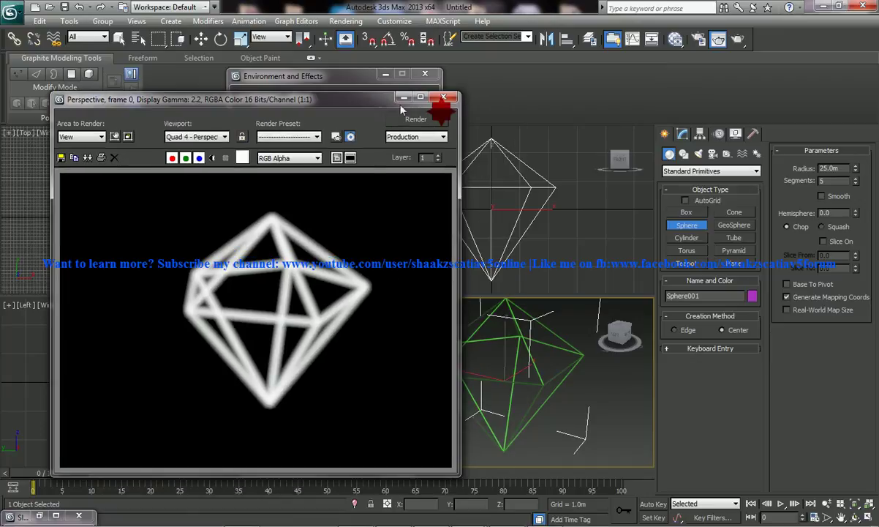
Set the Glow's radial centre colour to deep purple (RGB 23, 7, 141).
{"action": "left_click", "coordinate": [444, 97]}
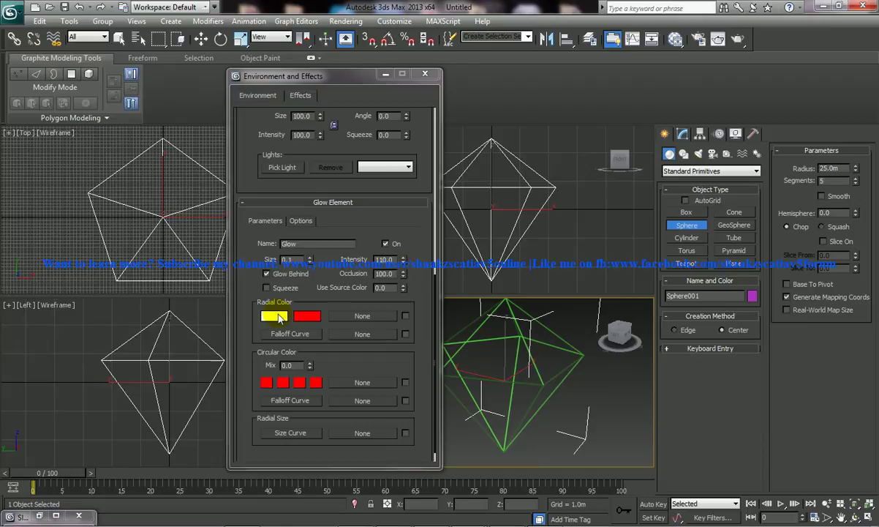
{"action": "left_click", "coordinate": [274, 316]}
{"action": "left_click_drag", "start_coordinate": [304, 117], "coordinate": [309, 120]}
{"action": "left_click_drag", "start_coordinate": [348, 157], "coordinate": [349, 84]}
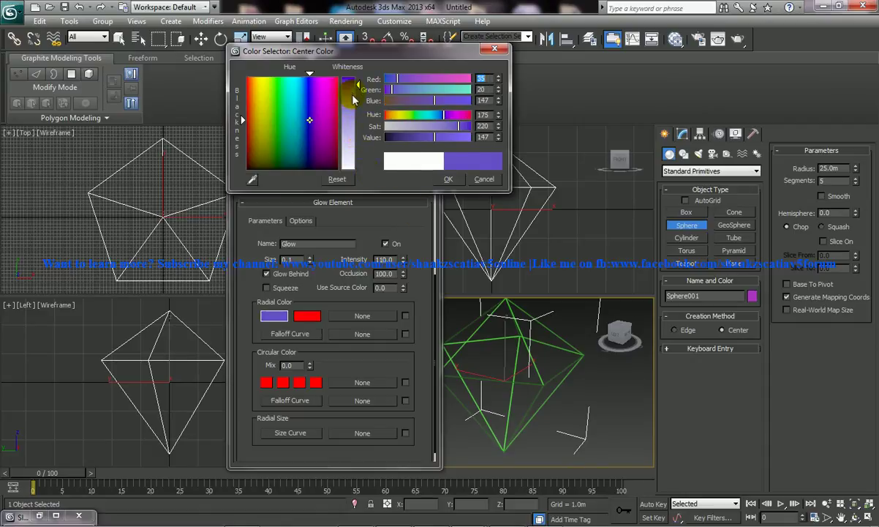
{"action": "left_click_drag", "start_coordinate": [349, 85], "coordinate": [349, 79]}
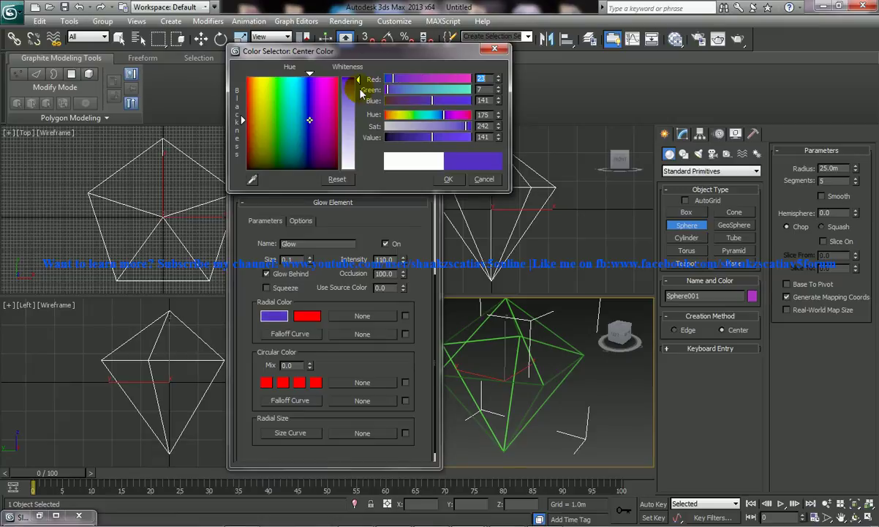
{"action": "left_click", "coordinate": [449, 180]}
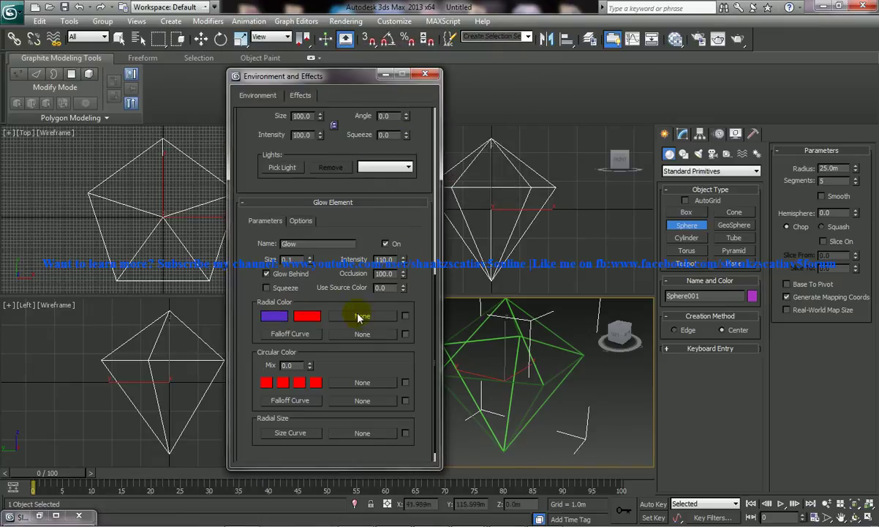
Render the perspective view to see the purple-glowing lattice.
{"action": "middle_click_drag", "start_coordinate": [490, 354], "coordinate": [517, 361]}
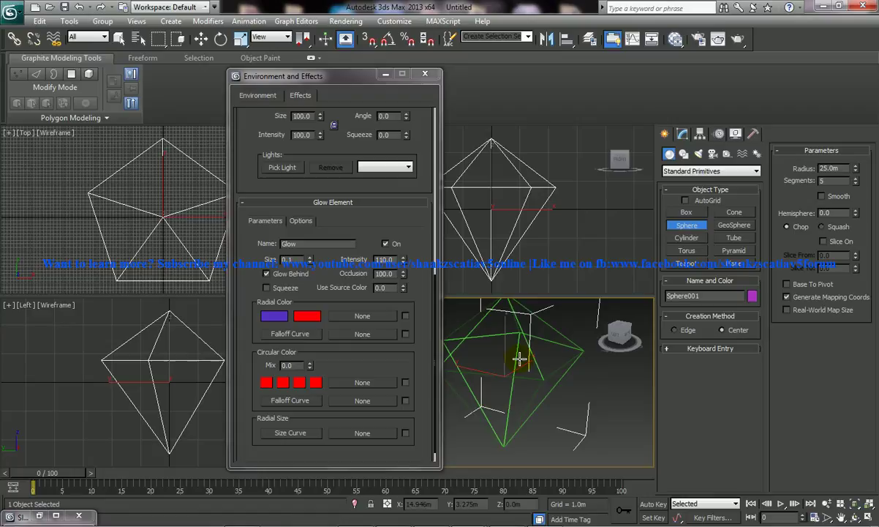
{"action": "left_click", "coordinate": [351, 22]}
{"action": "left_click", "coordinate": [356, 35]}
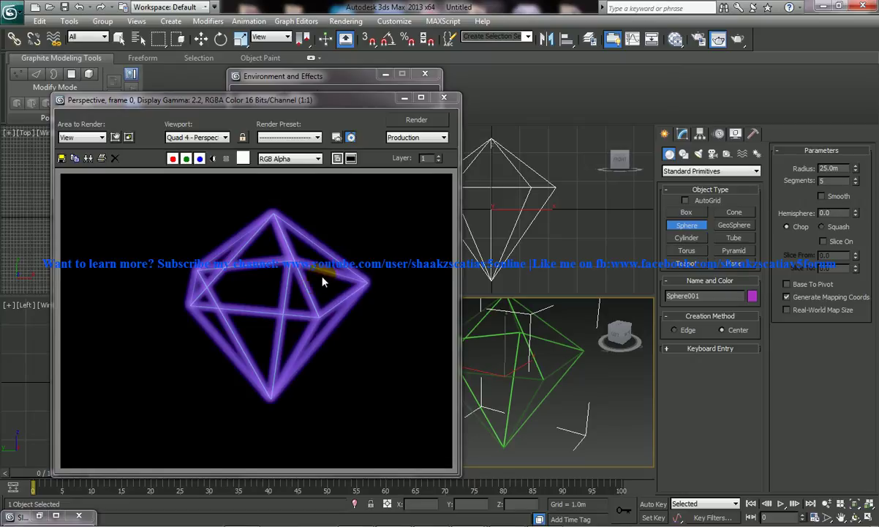
Set the Glow's Use Source Color to 50 and render a test frame.
{"action": "left_click", "coordinate": [444, 97]}
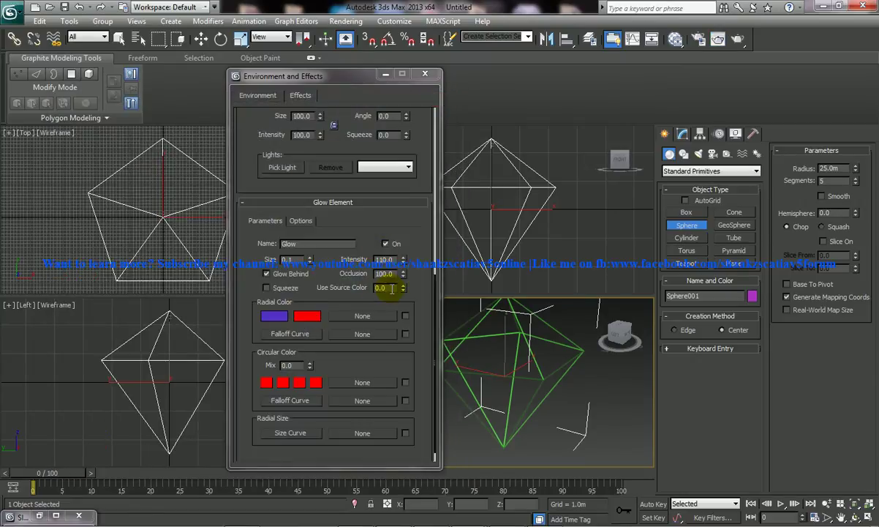
{"action": "double_click", "coordinate": [380, 287]}
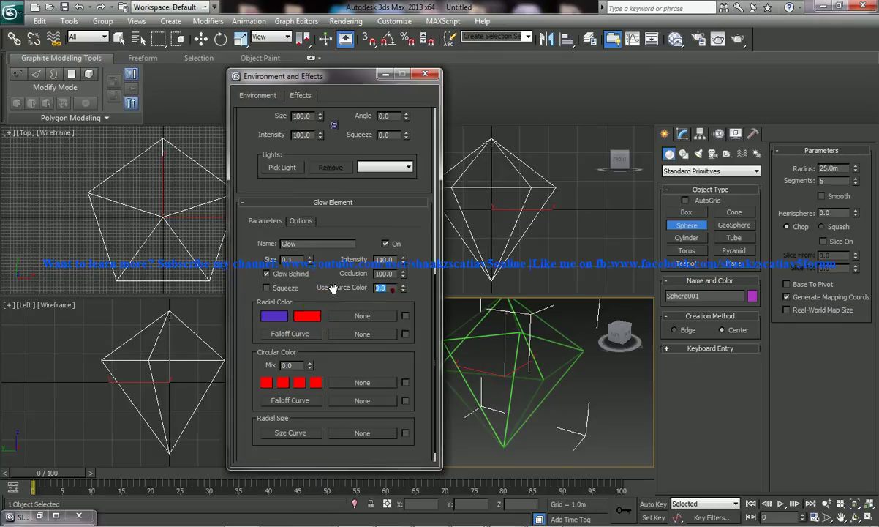
{"action": "left_click", "coordinate": [266, 320]}
{"action": "left_click_drag", "start_coordinate": [273, 319], "coordinate": [455, 321]}
{"action": "left_click", "coordinate": [402, 291]}
{"action": "type", "text": "50"}
{"action": "key", "text": "Return"}
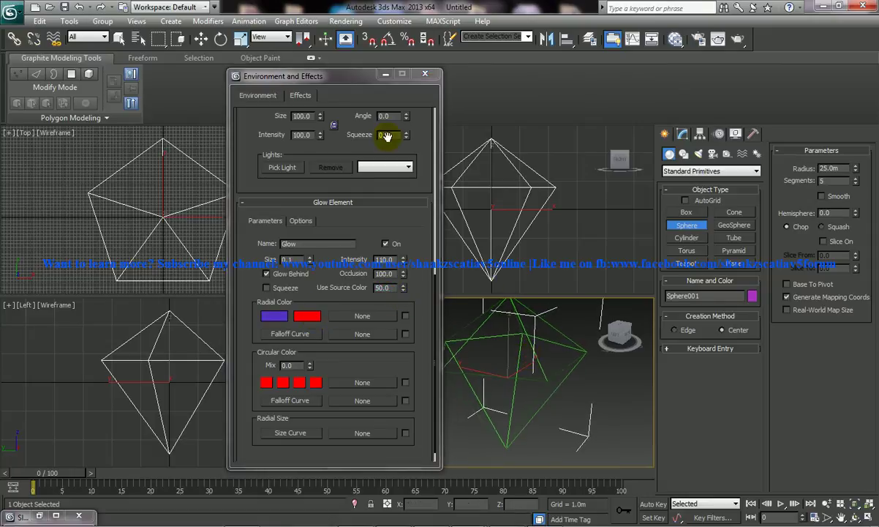
{"action": "left_click", "coordinate": [346, 21]}
{"action": "left_click", "coordinate": [333, 28]}
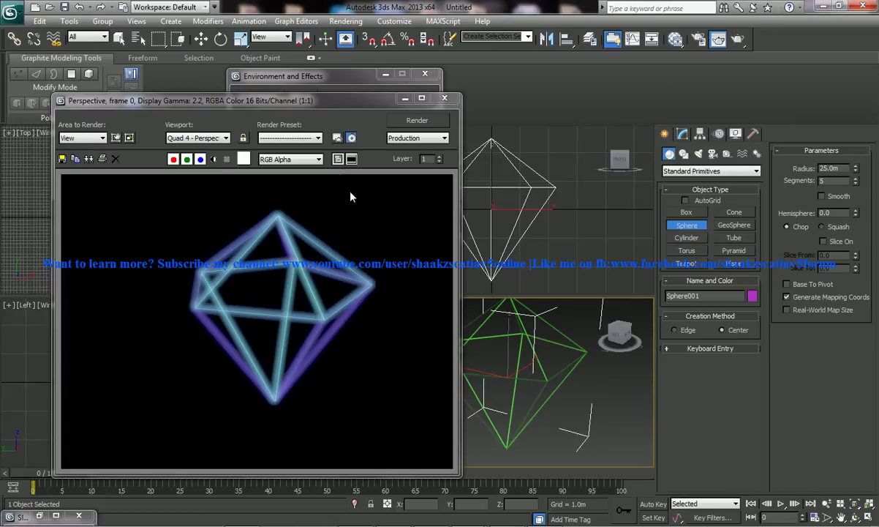
Try Use Source Color at 100 and render again.
{"action": "left_click", "coordinate": [444, 97]}
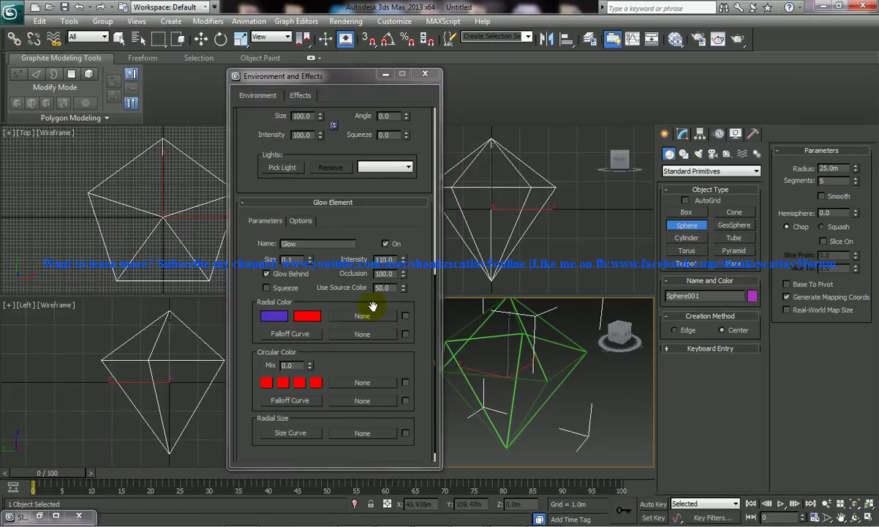
{"action": "left_click", "coordinate": [380, 287]}
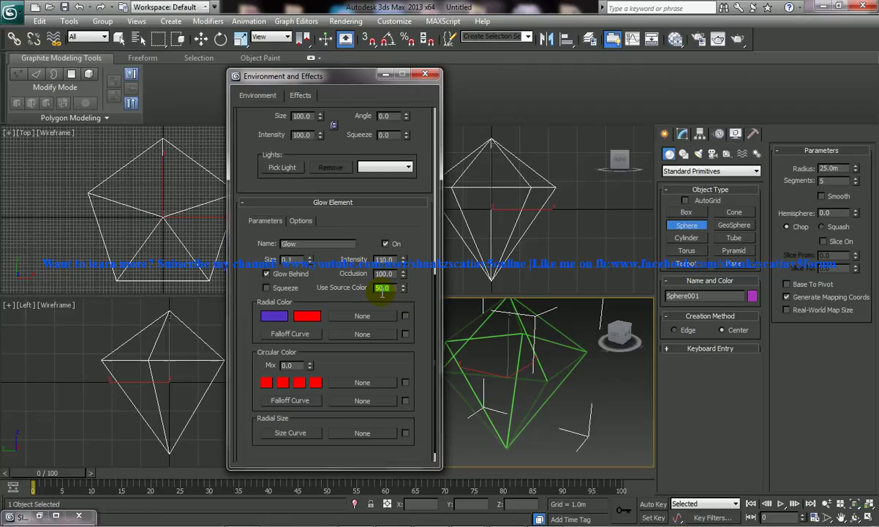
{"action": "type", "text": "1"}
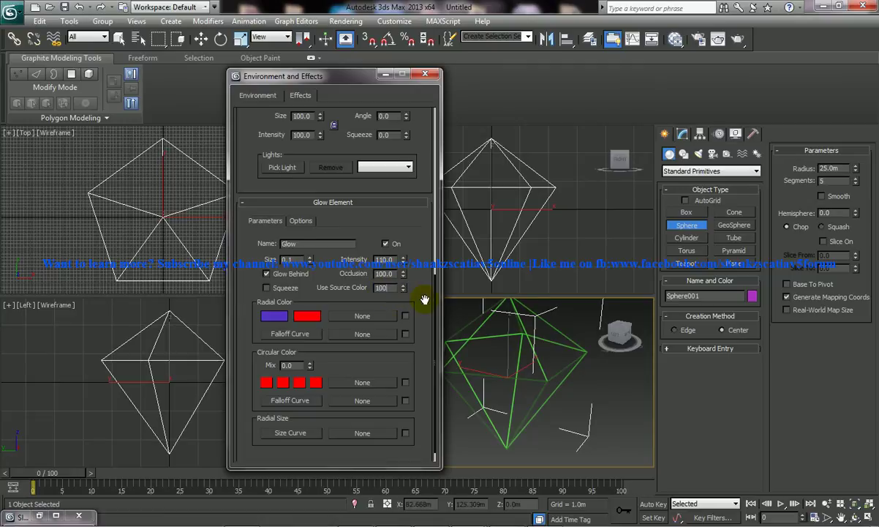
{"action": "type", "text": "00"}
{"action": "key", "text": "Return"}
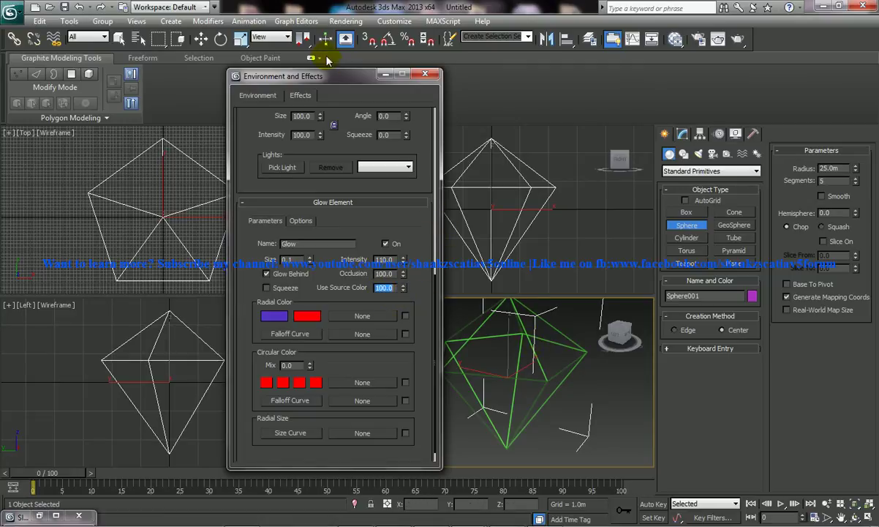
{"action": "left_click", "coordinate": [346, 21]}
{"action": "left_click", "coordinate": [356, 33]}
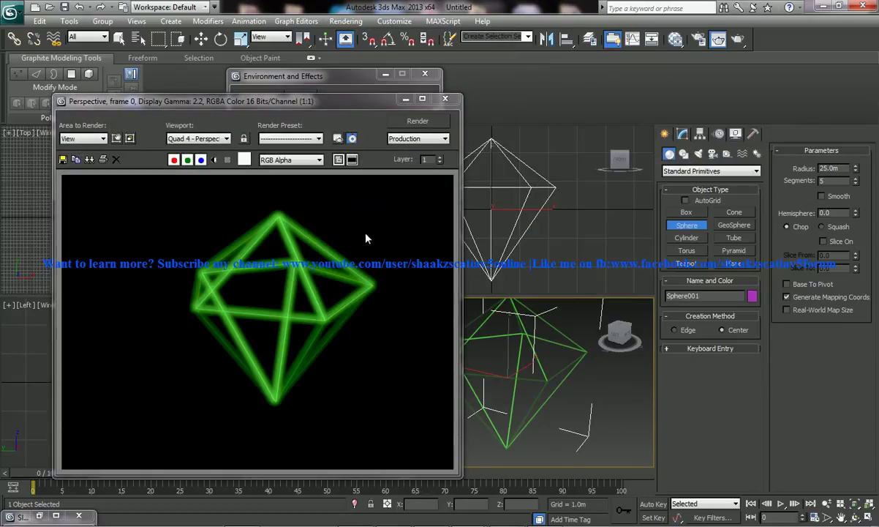
Return Use Source Color to 50, render the view once more and close the frame window.
{"action": "left_click", "coordinate": [445, 98]}
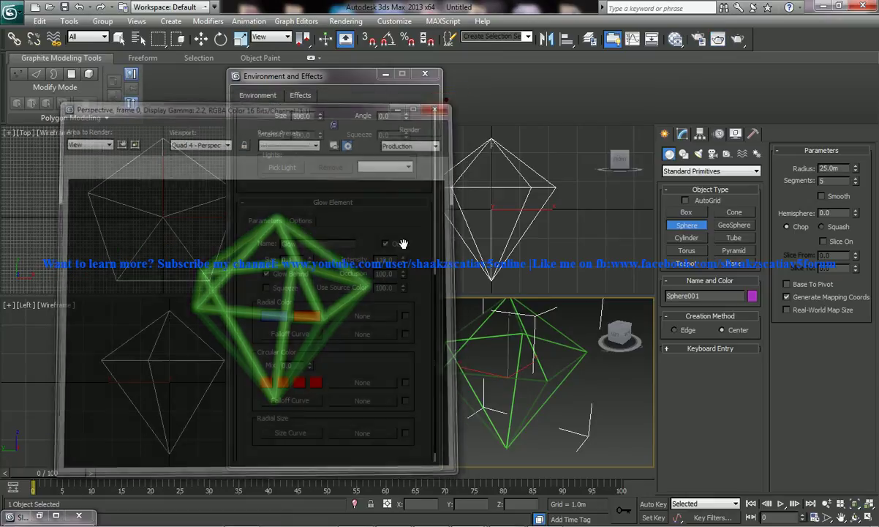
{"action": "left_click_drag", "start_coordinate": [396, 288], "coordinate": [361, 291]}
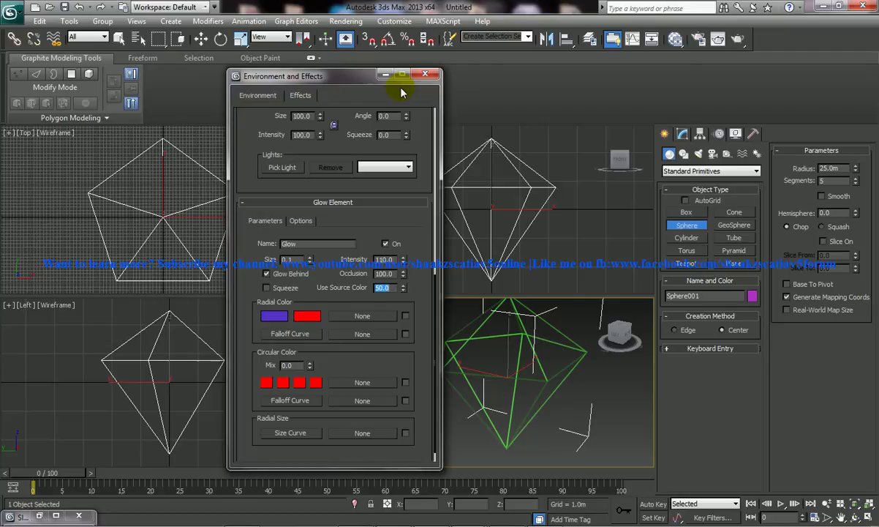
{"action": "left_click", "coordinate": [345, 21]}
{"action": "left_click", "coordinate": [355, 36]}
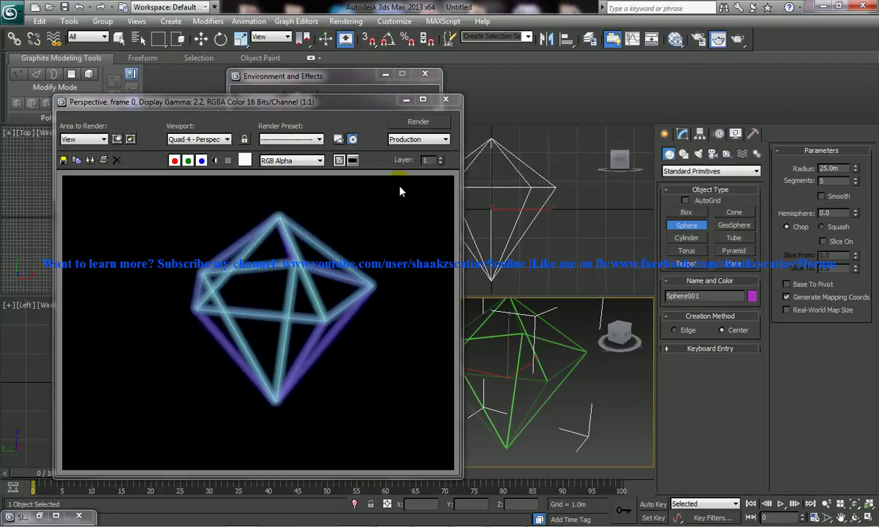
{"action": "left_click", "coordinate": [443, 101]}
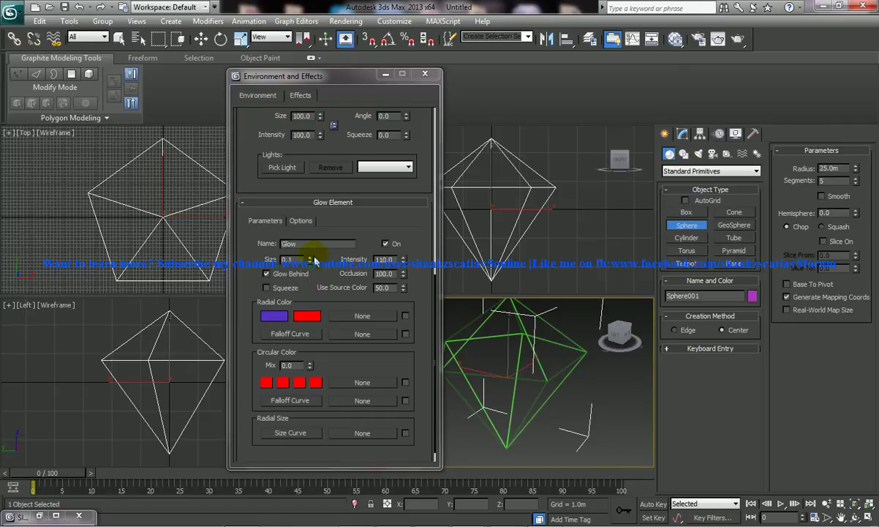
Lower the Glow intensity from 110 to 100, then orbit the perspective view around the diamond.
{"action": "double_click", "coordinate": [296, 260]}
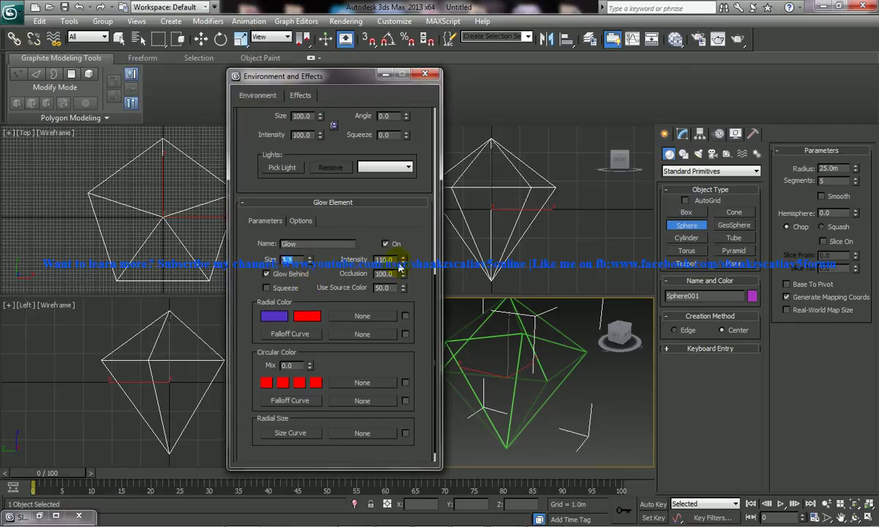
{"action": "double_click", "coordinate": [384, 260]}
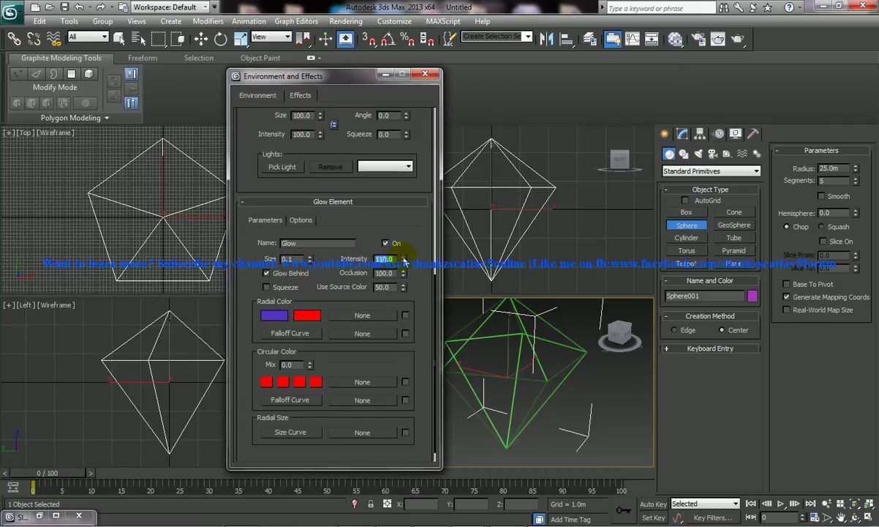
{"action": "type", "text": "1"}
{"action": "key", "text": "Return"}
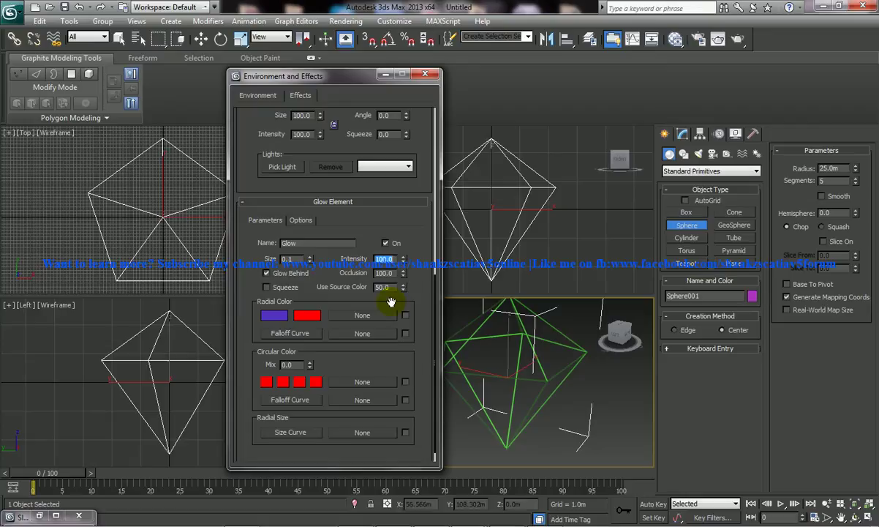
{"action": "left_click_drag", "start_coordinate": [370, 77], "coordinate": [300, 73]}
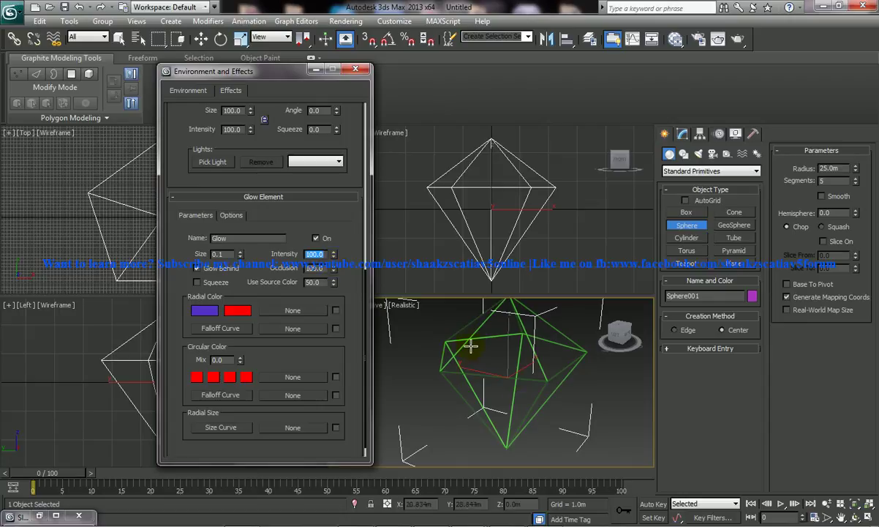
{"action": "middle_click_drag", "start_coordinate": [530, 378], "coordinate": [511, 377], "text": "alt"}
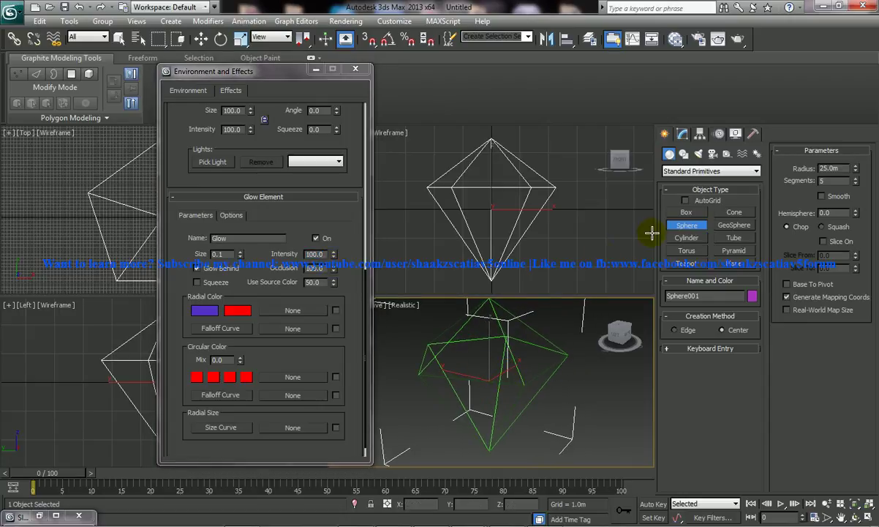
Exit sphere creation and add a Lattice modifier to Sphere001.
{"action": "right_click", "coordinate": [504, 380]}
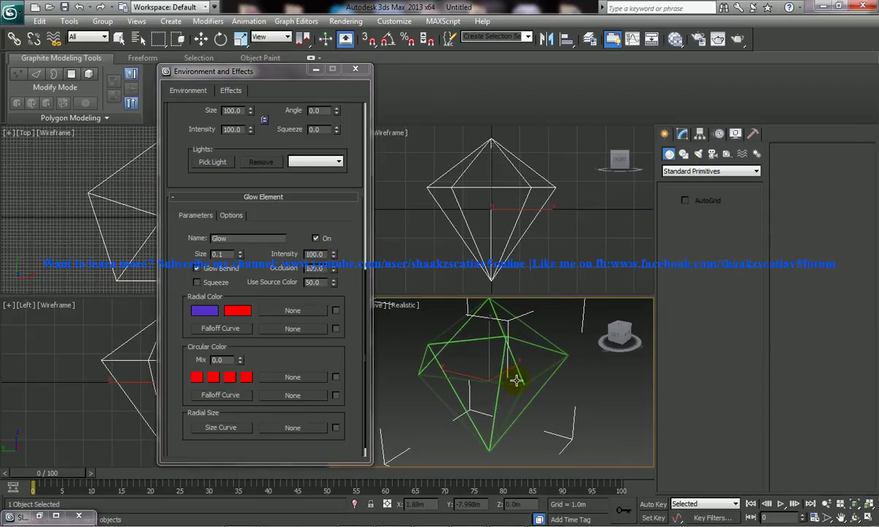
{"action": "left_click", "coordinate": [683, 133]}
{"action": "left_click", "coordinate": [670, 168]}
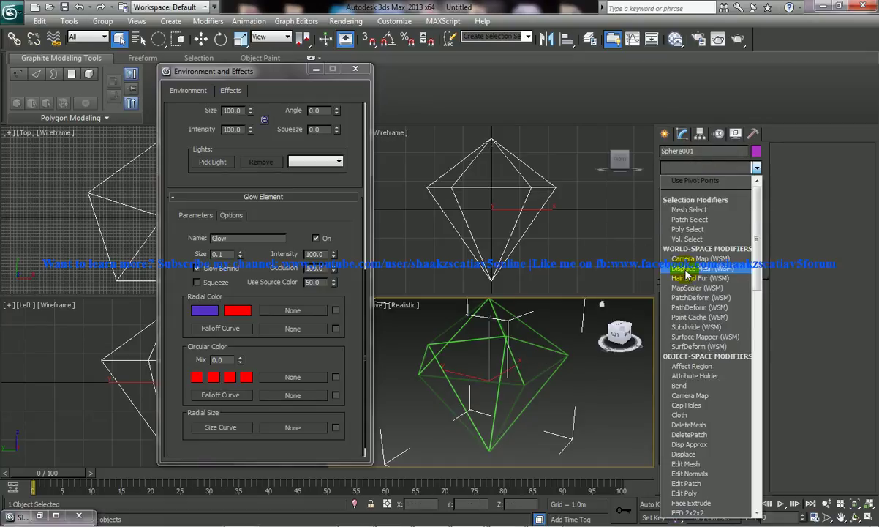
{"action": "key", "text": "l"}
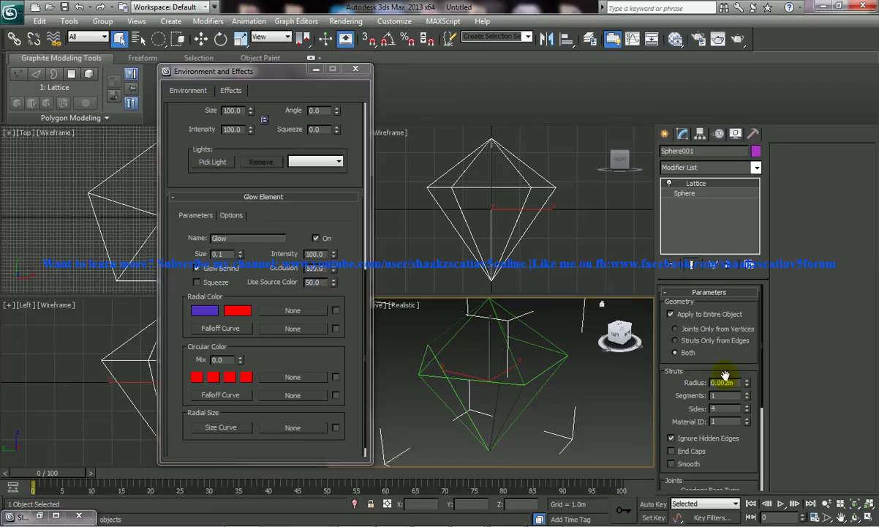
Set the Lattice struts radius to 0.2m and joints radius to 2.0m.
{"action": "double_click", "coordinate": [720, 383]}
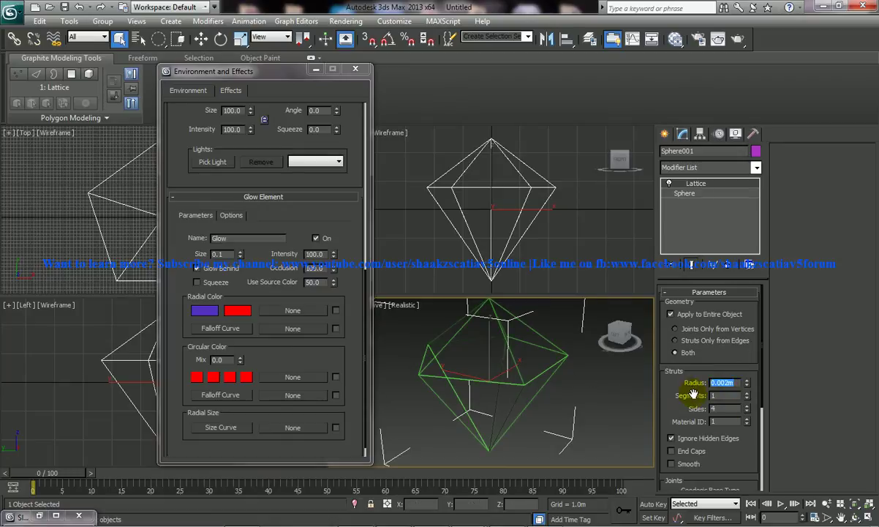
{"action": "type", "text": "2"}
{"action": "key", "text": "Return"}
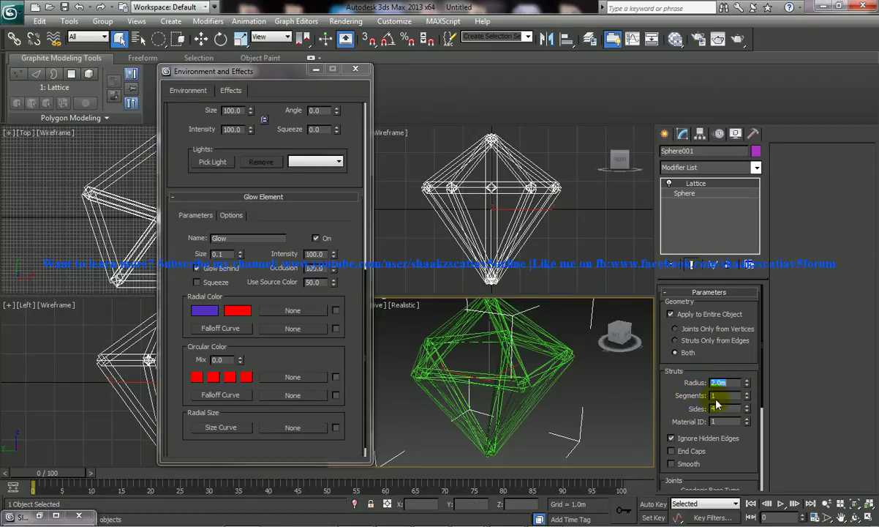
{"action": "type", "text": "0.2"}
{"action": "key", "text": "Return"}
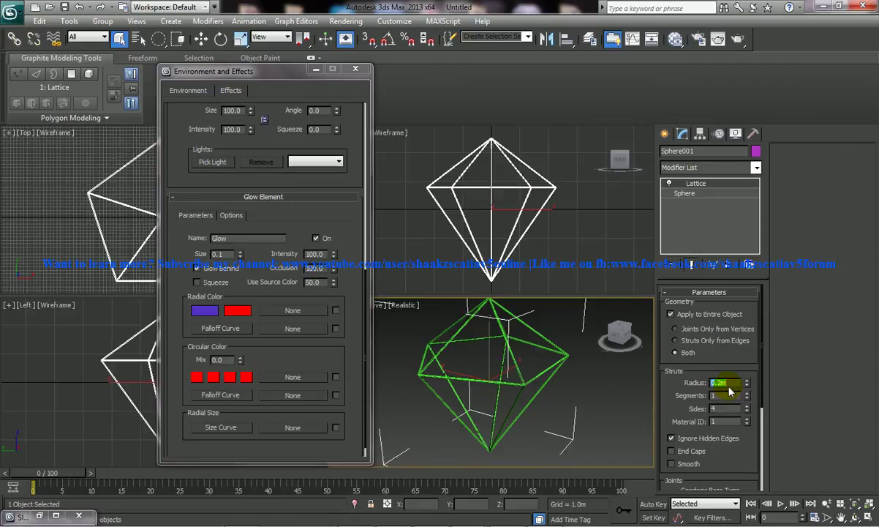
{"action": "scroll", "coordinate": [740, 450], "scroll_direction": "down", "scroll_amount": 4}
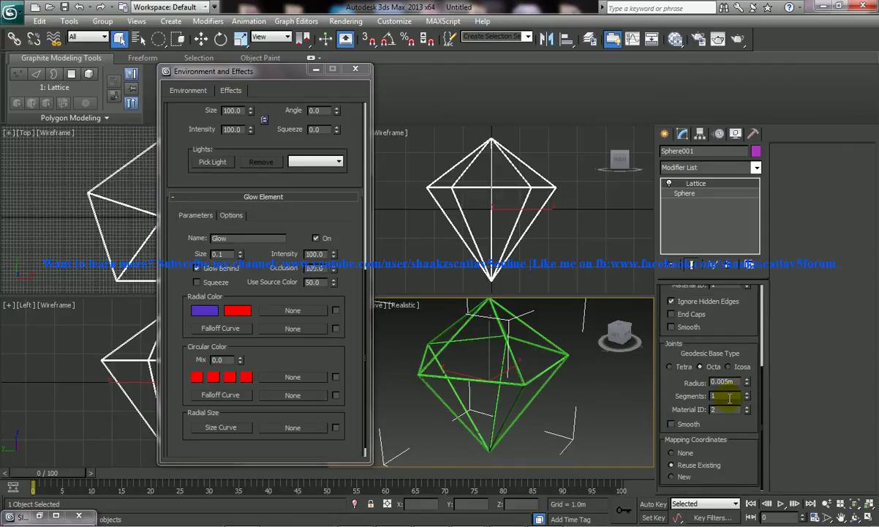
{"action": "type", "text": "2"}
{"action": "key", "text": "Return"}
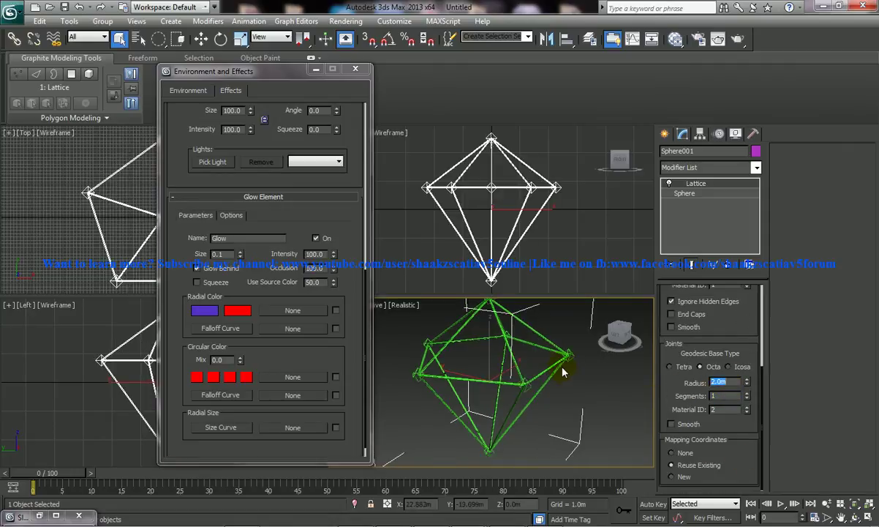
{"action": "left_click", "coordinate": [359, 22]}
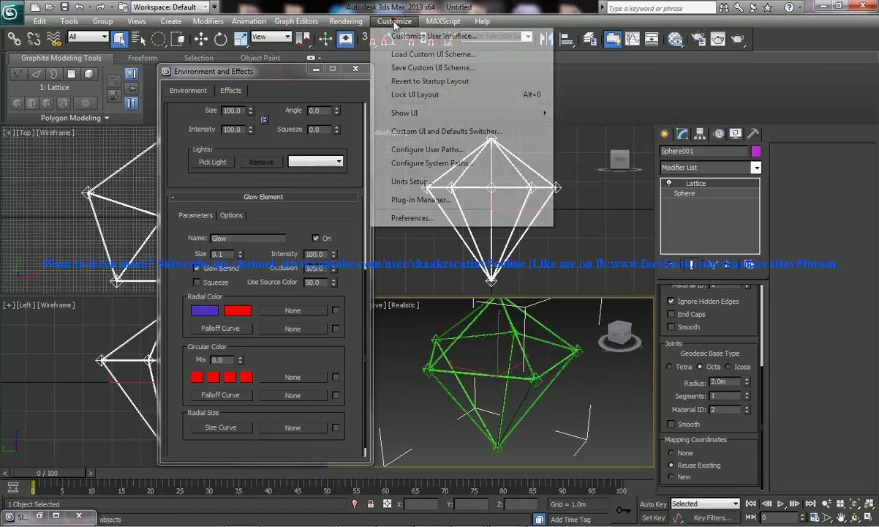
Render the perspective frame to check the lattice's blue glow, then close it and move the effects dialog aside.
{"action": "left_click", "coordinate": [355, 35]}
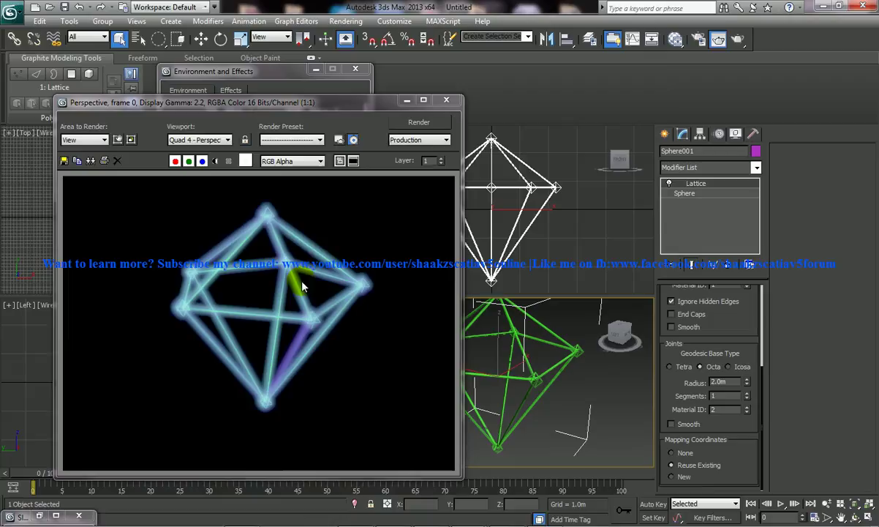
{"action": "left_click_drag", "start_coordinate": [362, 103], "coordinate": [400, 101]}
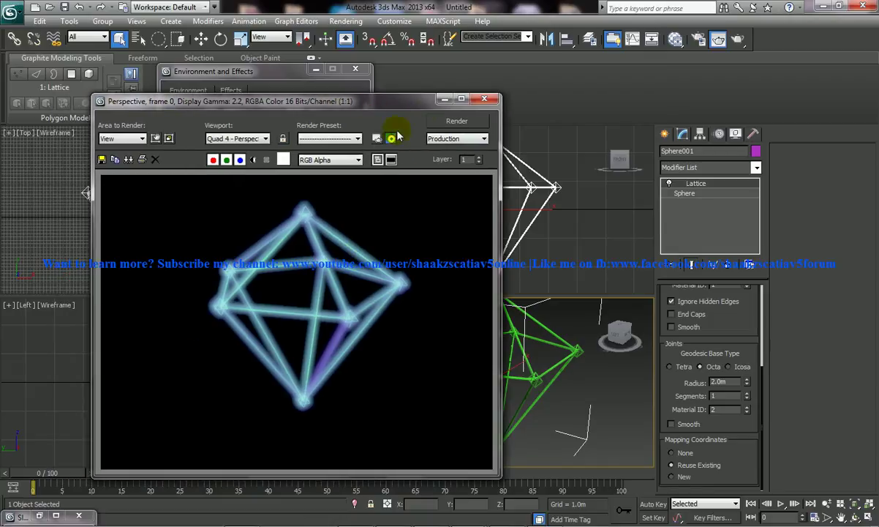
{"action": "left_click", "coordinate": [482, 100]}
{"action": "left_click_drag", "start_coordinate": [246, 71], "coordinate": [376, 63]}
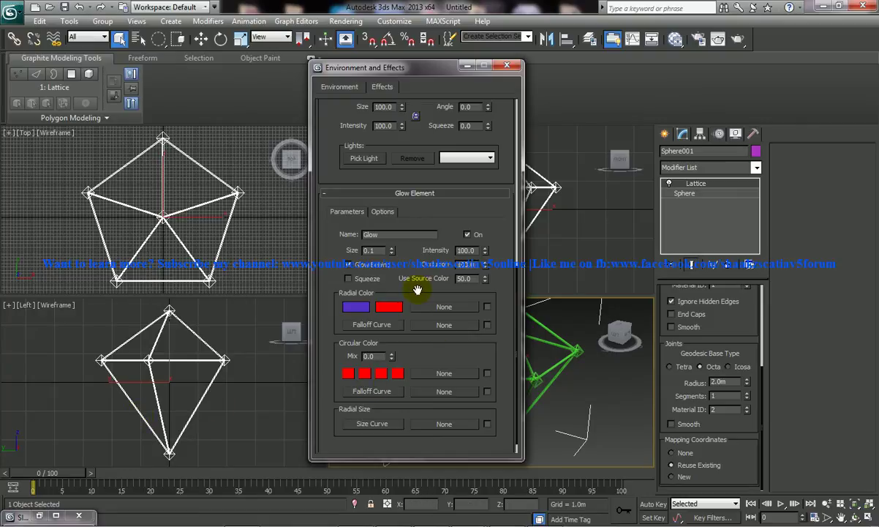
Reset the Glow intensity to 0 at frame 0.
{"action": "right_click", "coordinate": [484, 252]}
{"action": "left_click", "coordinate": [653, 517]}
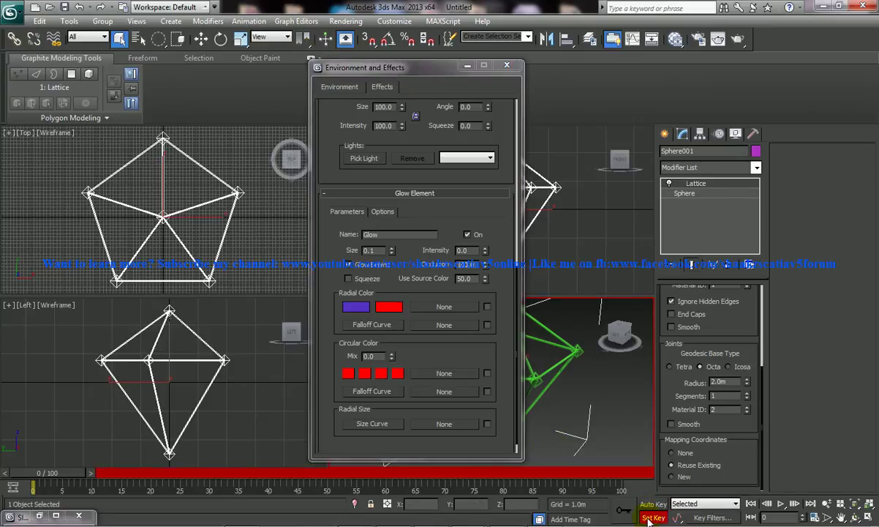
{"action": "left_click", "coordinate": [648, 519]}
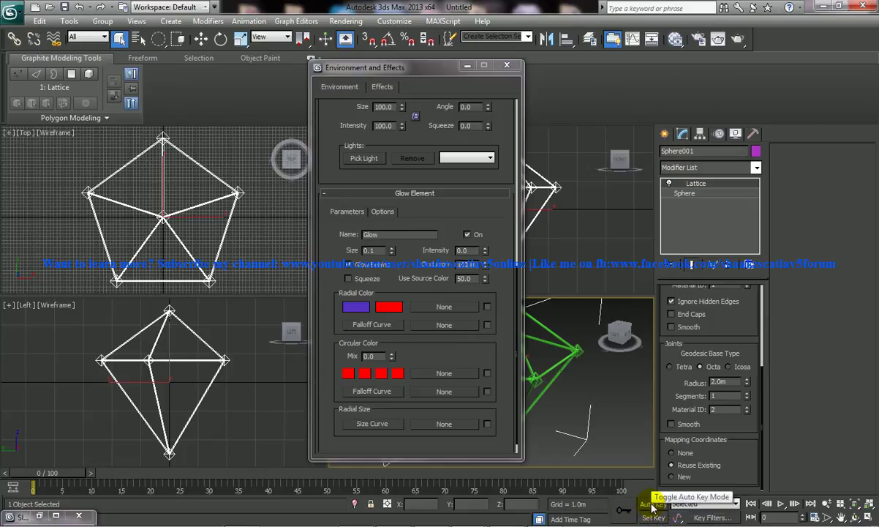
With Auto Key on, raise the Glow intensity to 102 at frame 33, then turn Auto Key off.
{"action": "left_click", "coordinate": [645, 505]}
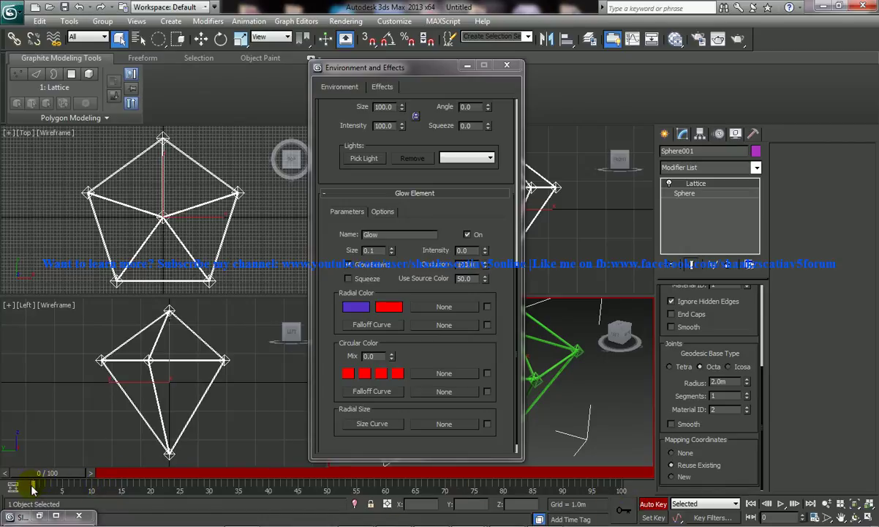
{"action": "left_click_drag", "start_coordinate": [36, 474], "coordinate": [231, 475]}
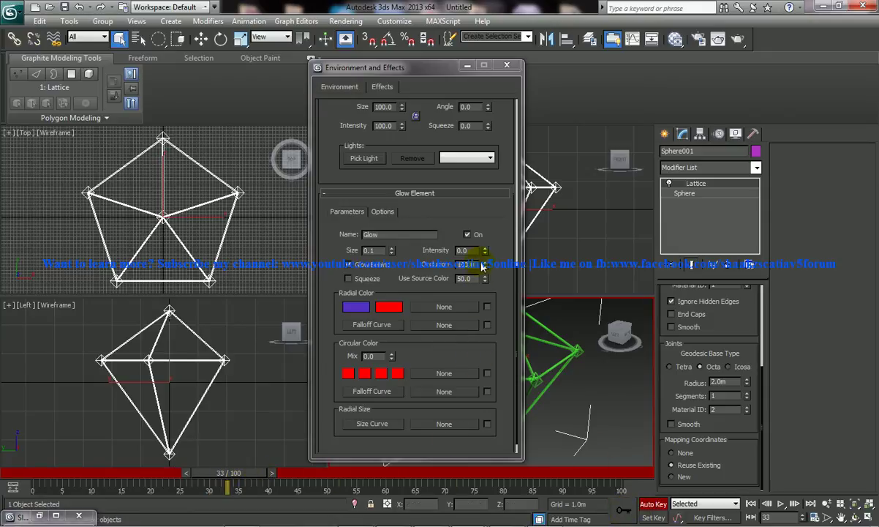
{"action": "left_click_drag", "start_coordinate": [487, 252], "coordinate": [490, 183]}
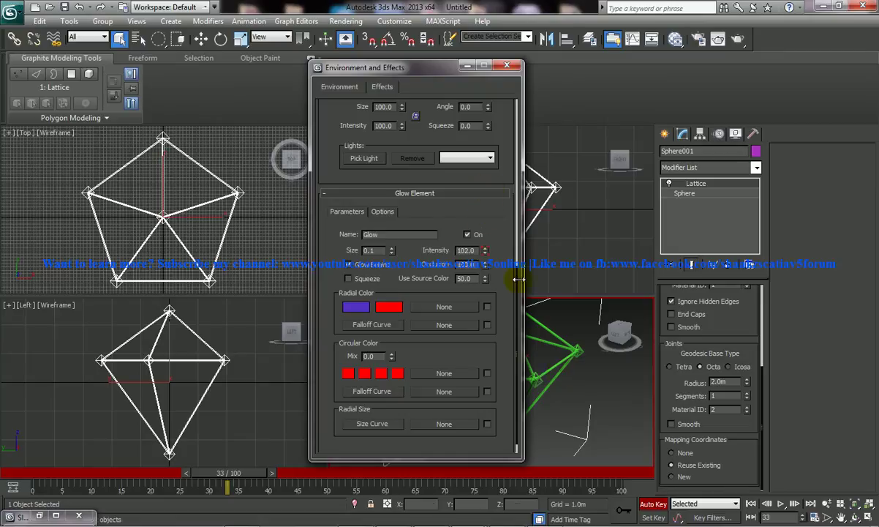
{"action": "left_click", "coordinate": [628, 515]}
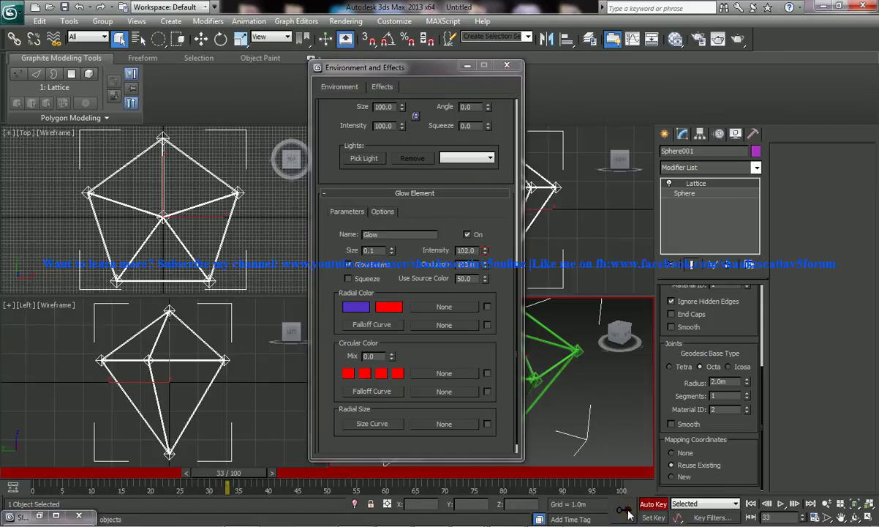
{"action": "left_click", "coordinate": [653, 503]}
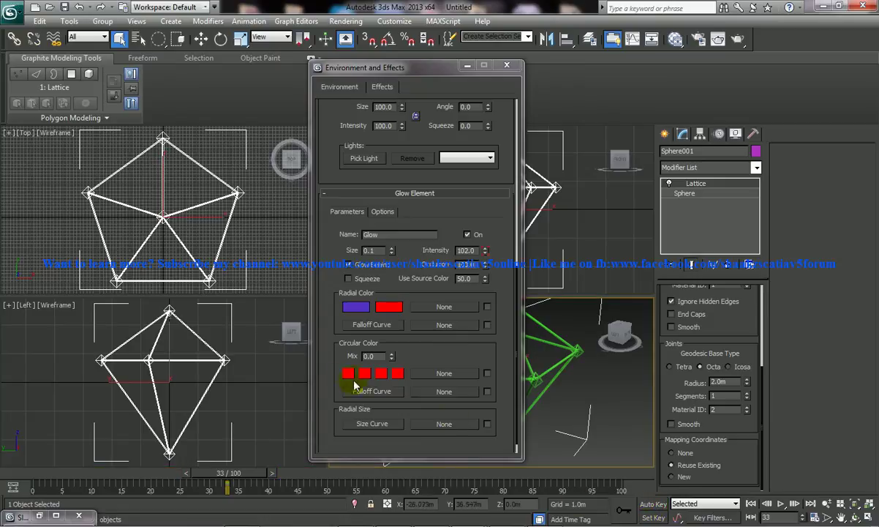
Render frame 0 to confirm the lattice shows no glow at the start.
{"action": "left_click_drag", "start_coordinate": [388, 67], "coordinate": [276, 56]}
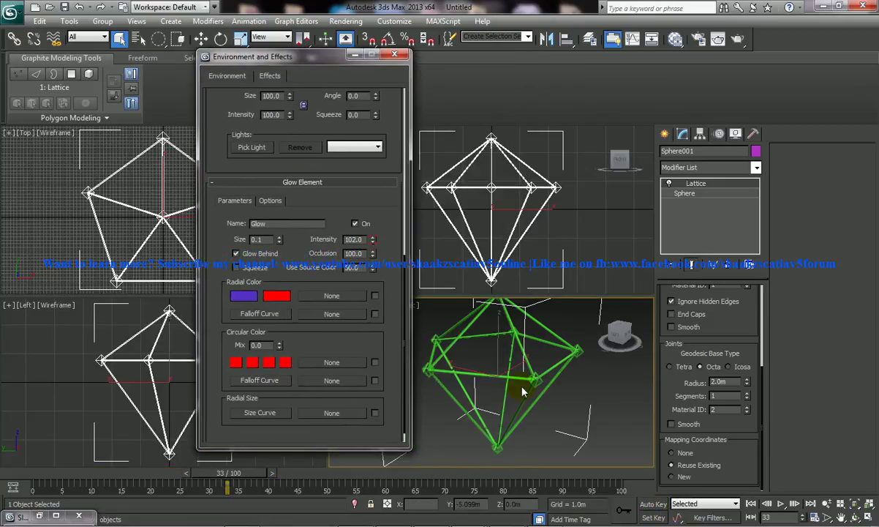
{"action": "left_click_drag", "start_coordinate": [230, 473], "coordinate": [58, 469]}
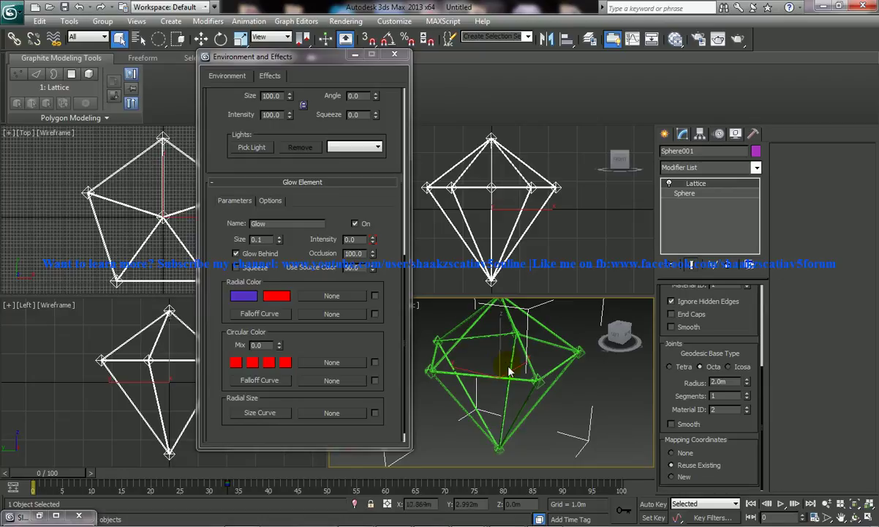
{"action": "left_click", "coordinate": [345, 20]}
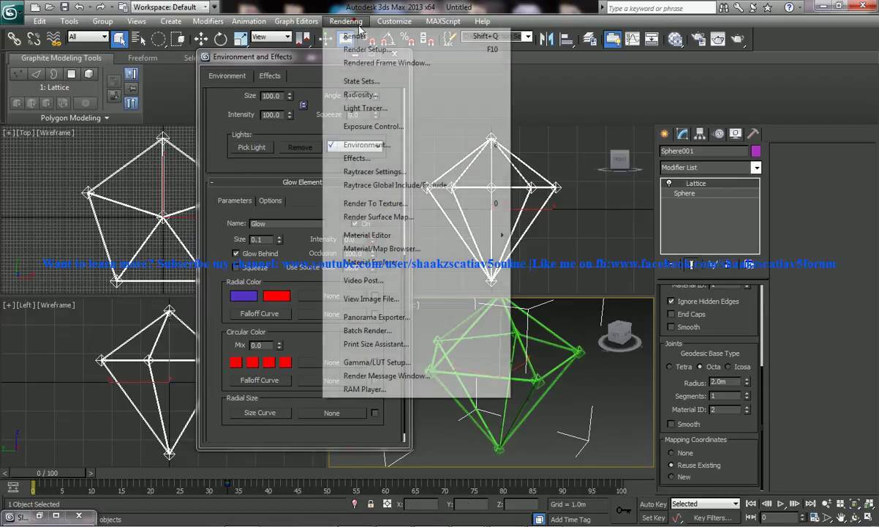
{"action": "left_click", "coordinate": [355, 36]}
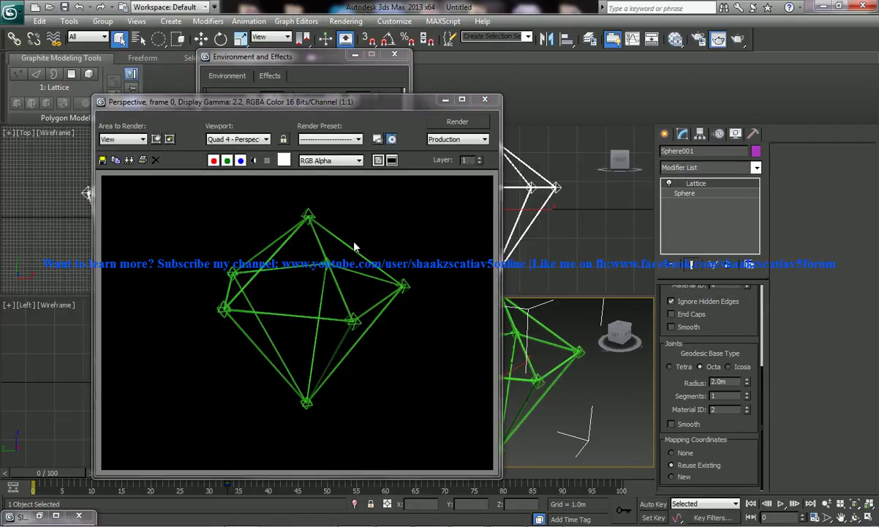
{"action": "left_click", "coordinate": [484, 99]}
Render frame 48 to confirm the blue glow is on, then close the render.
{"action": "left_click_drag", "start_coordinate": [52, 477], "coordinate": [316, 475]}
{"action": "left_click", "coordinate": [357, 21]}
{"action": "left_click", "coordinate": [351, 34]}
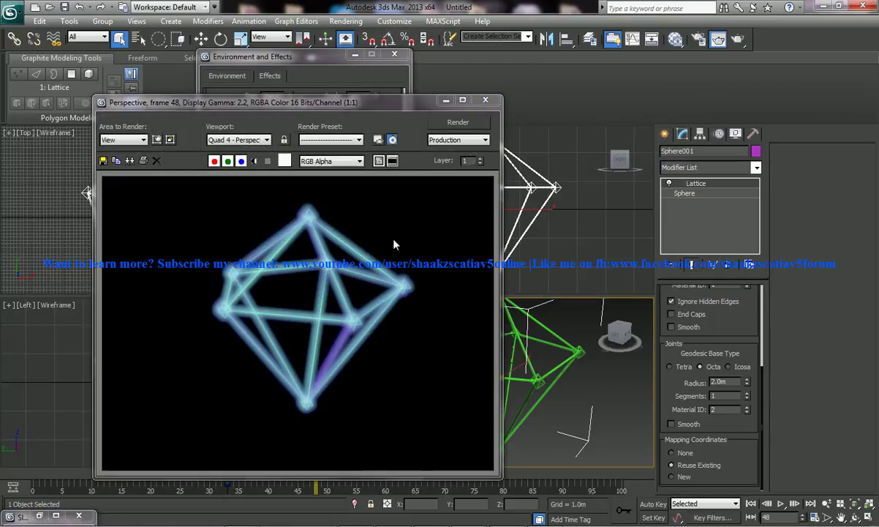
{"action": "left_click_drag", "start_coordinate": [372, 108], "coordinate": [352, 115]}
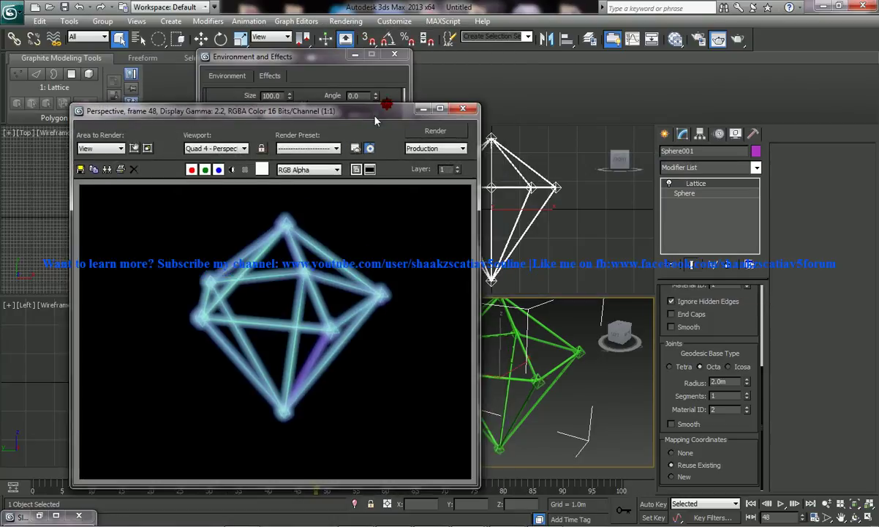
{"action": "left_click", "coordinate": [461, 107]}
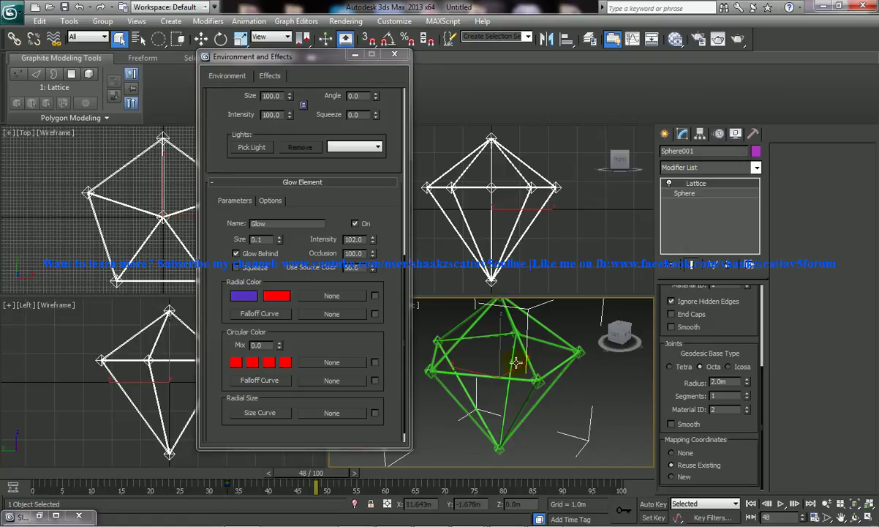